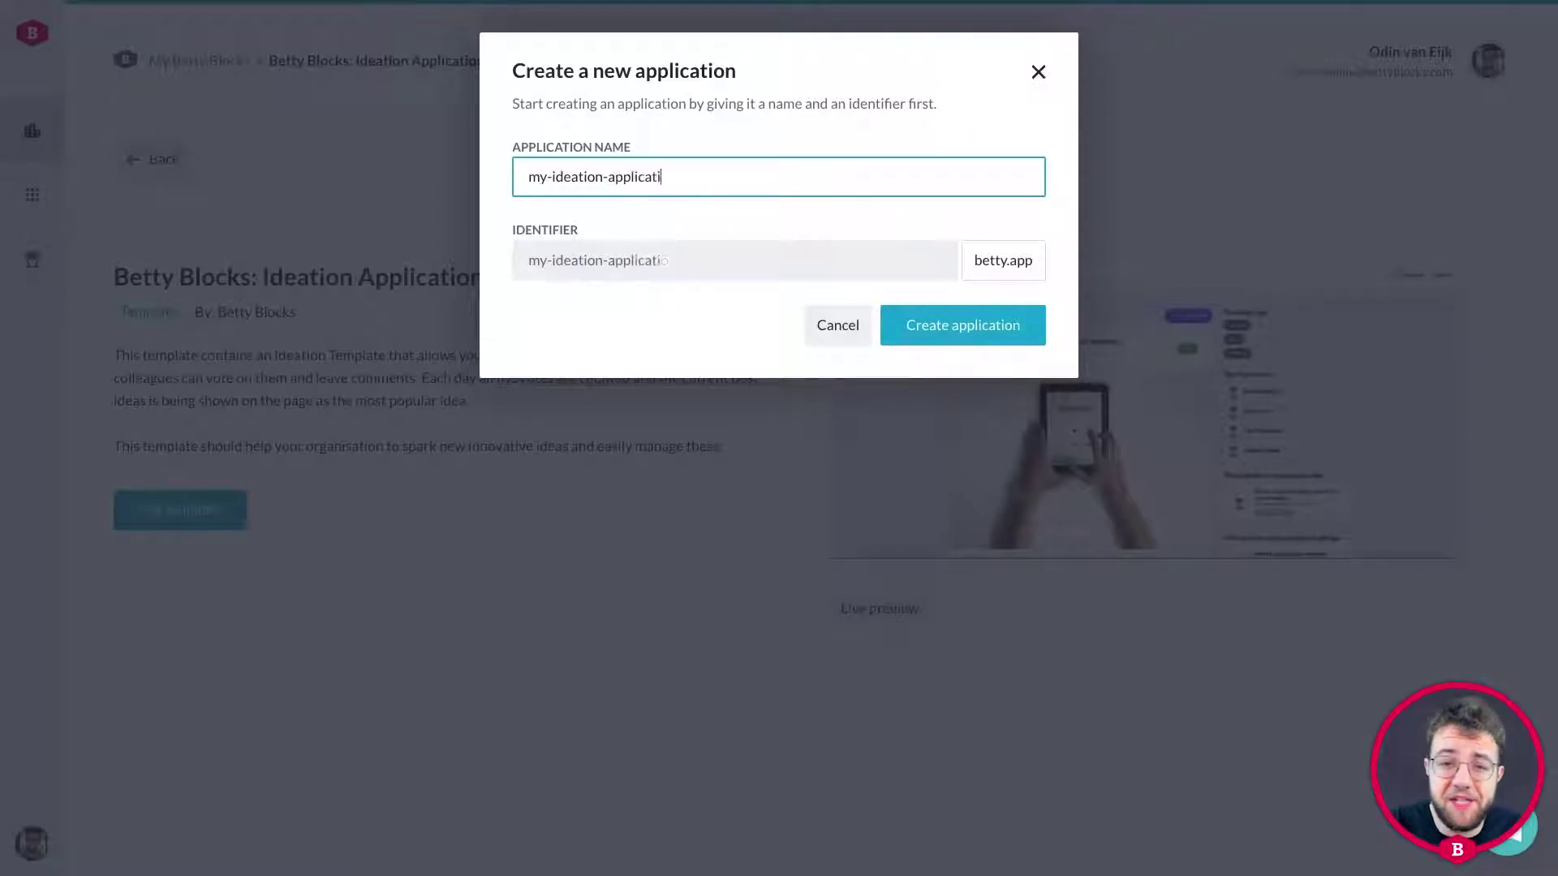
# Create the my-ideation-application app from the Ideation template.
pyautogui.click(935, 329)
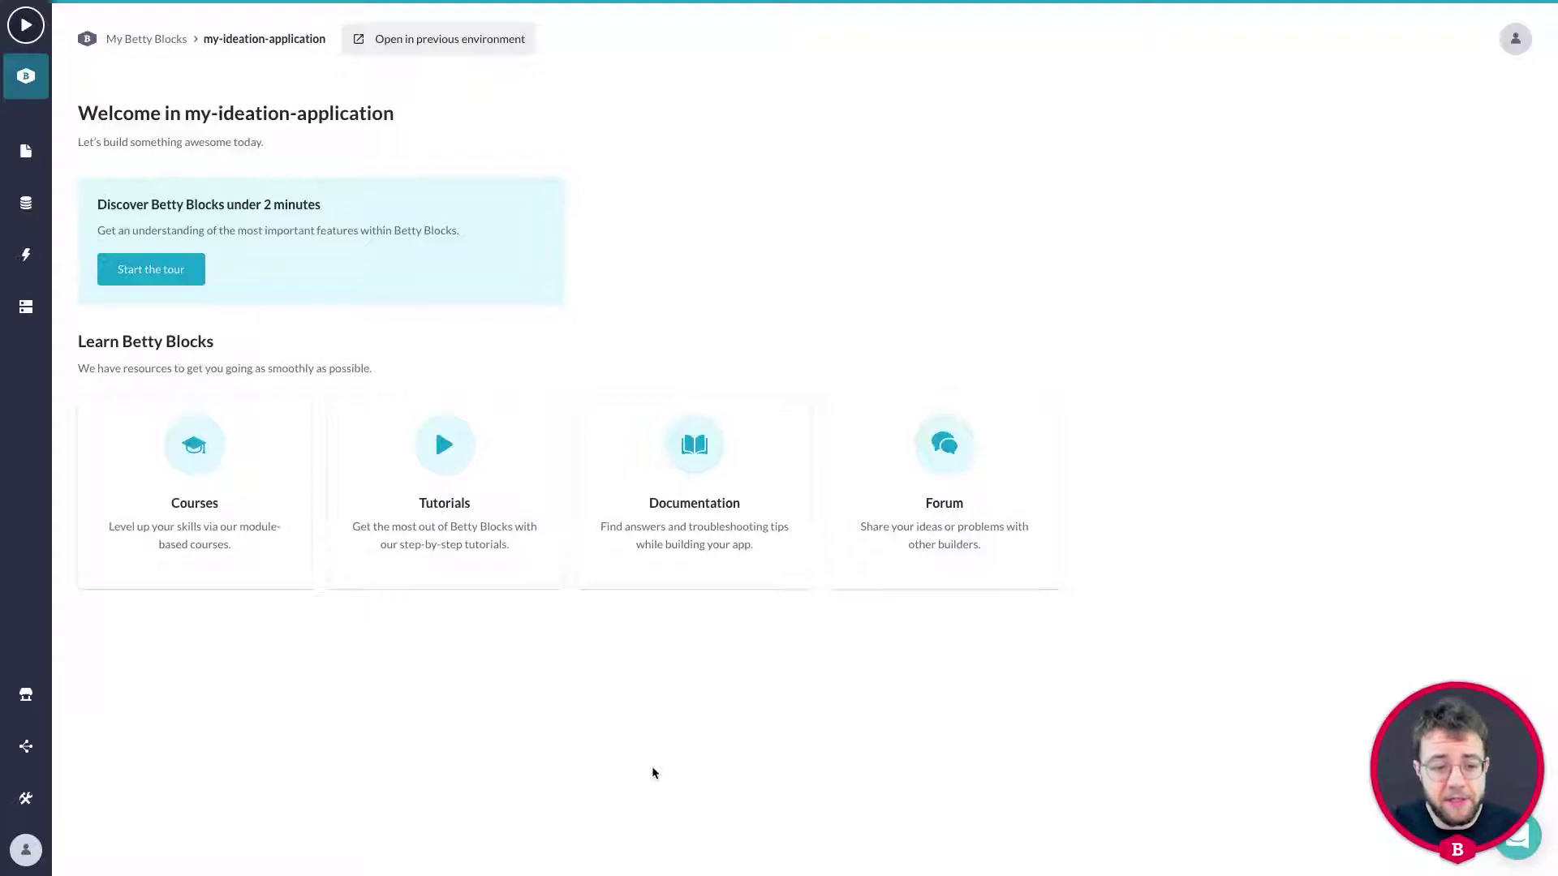
# Open the app's Configurations page from the tools flyout.
pyautogui.moveTo(25, 799)
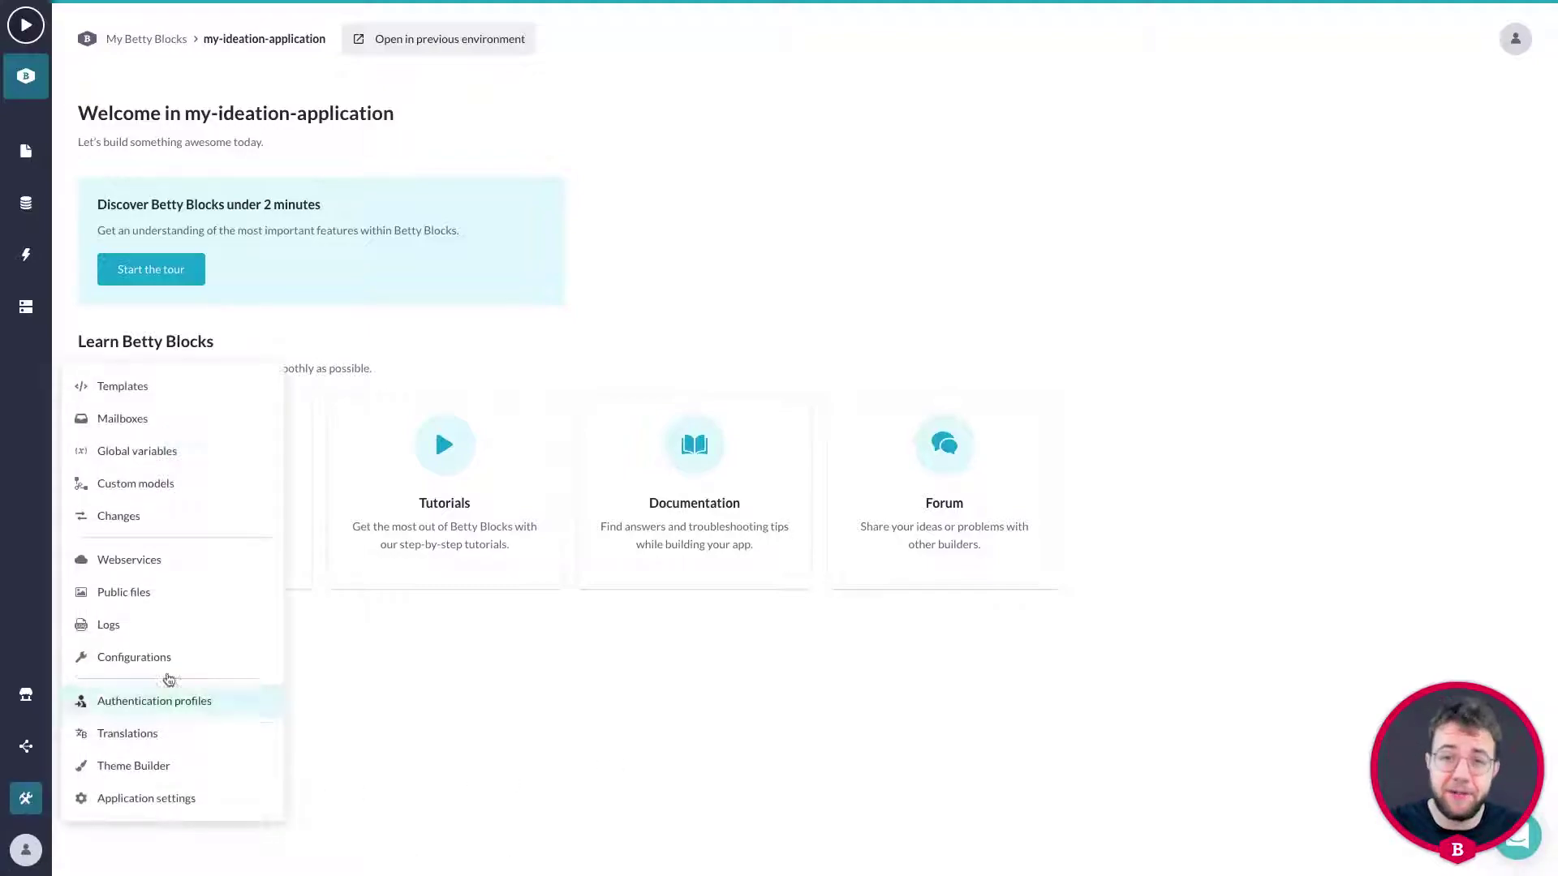
pyautogui.click(168, 657)
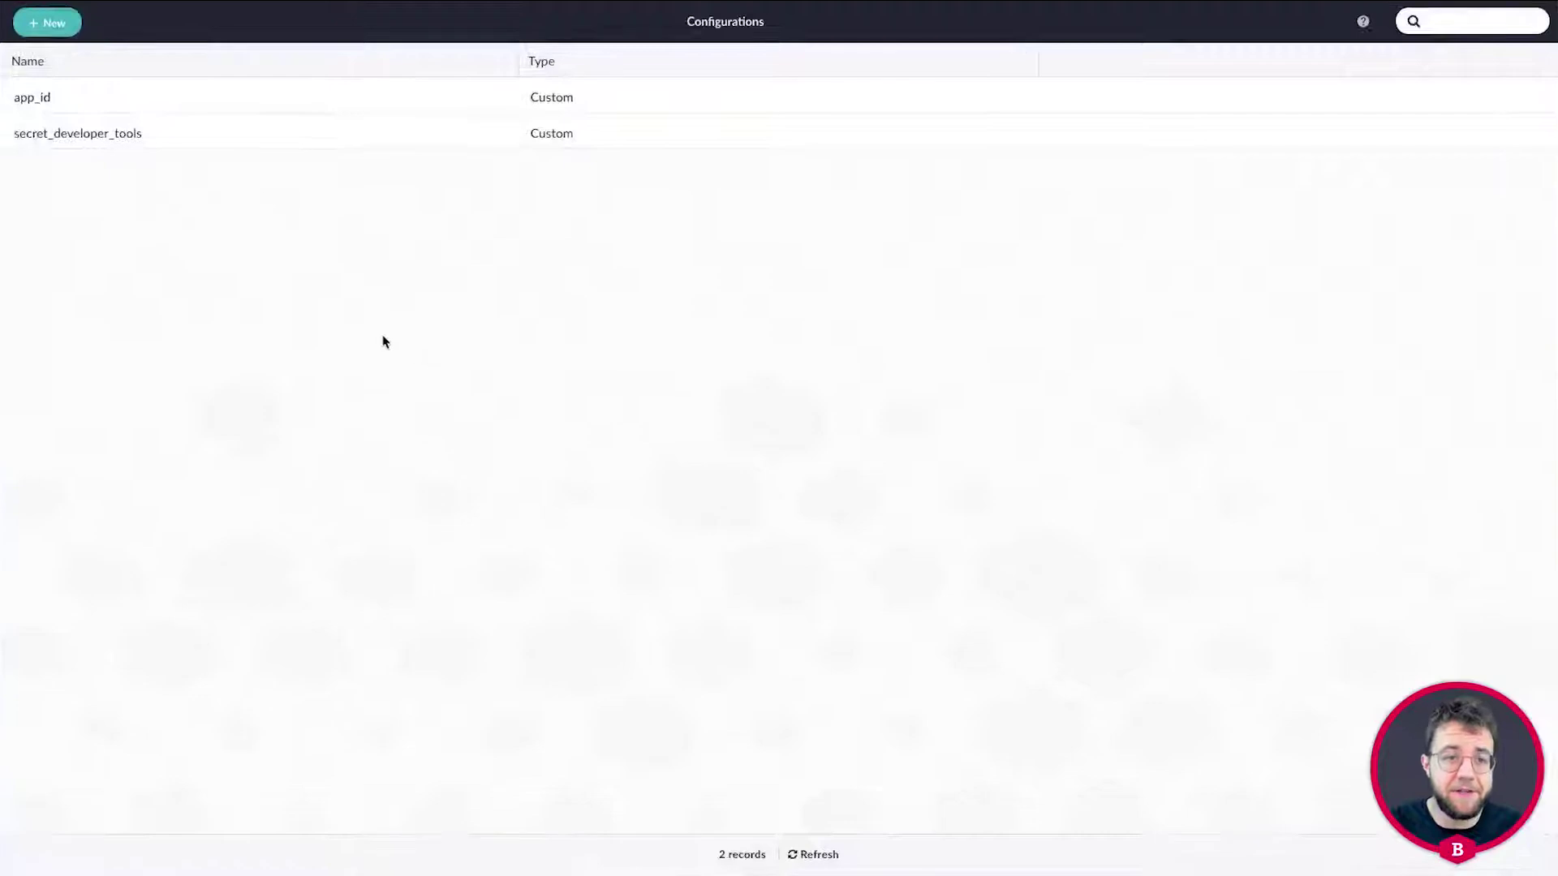
# Set the app_id value to my-ideation-application, save it, and close Configurations.
pyautogui.click(99, 98)
pyautogui.click(1519, 26)
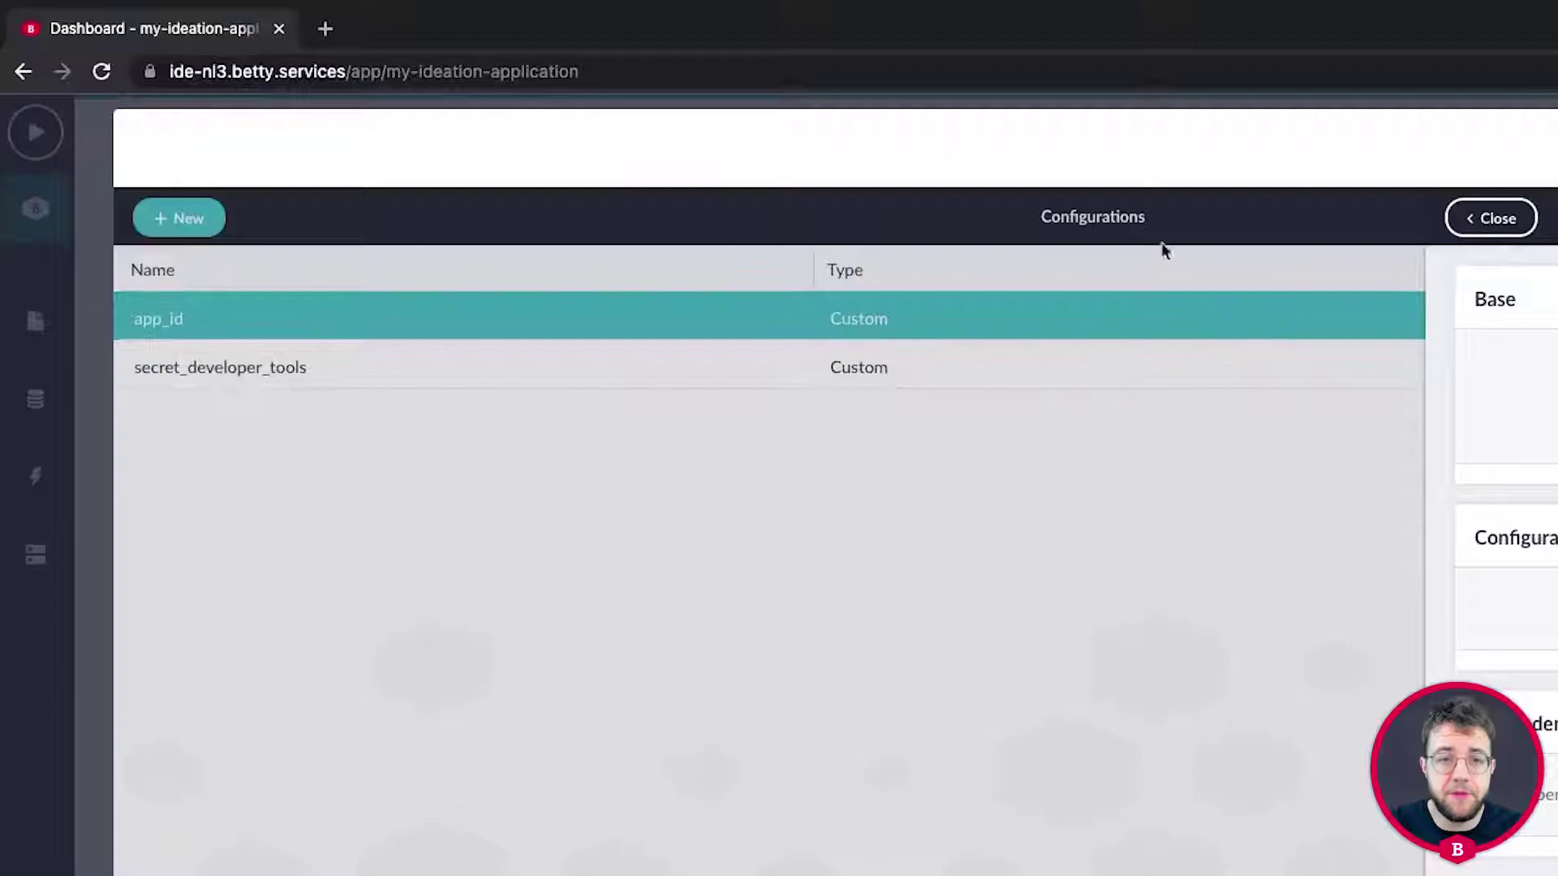
pyautogui.moveTo(622, 70); pyautogui.dragTo(393, 77)
pyautogui.hotkey('ctrl', 'c')
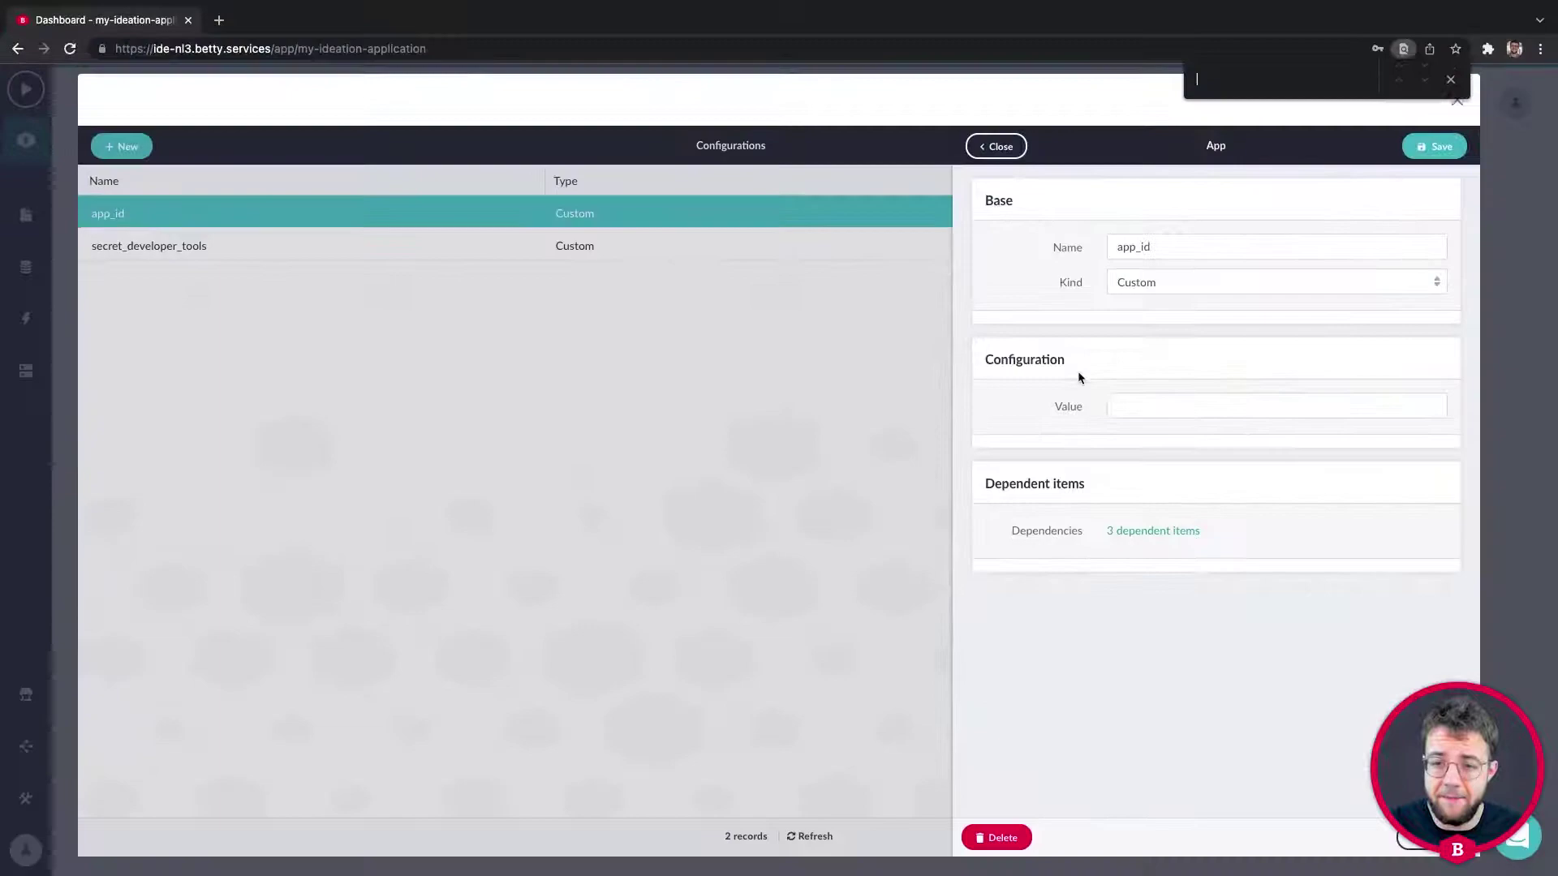
pyautogui.click(1516, 546)
pyautogui.hotkey('ctrl', 'v')
pyautogui.click(1451, 79)
pyautogui.click(1434, 147)
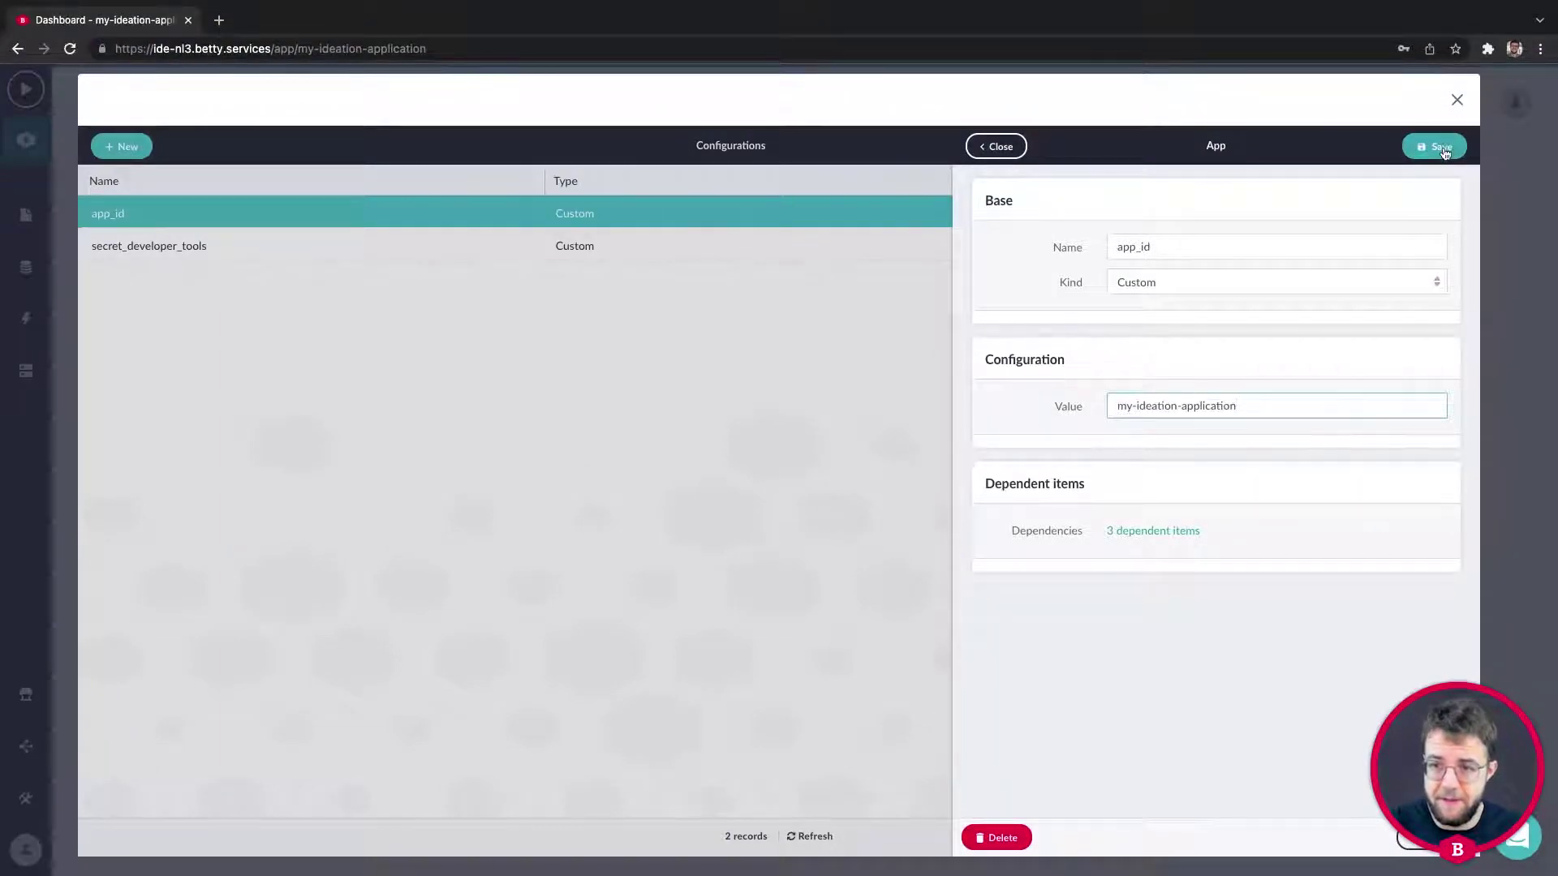
pyautogui.press('super+shift+f')
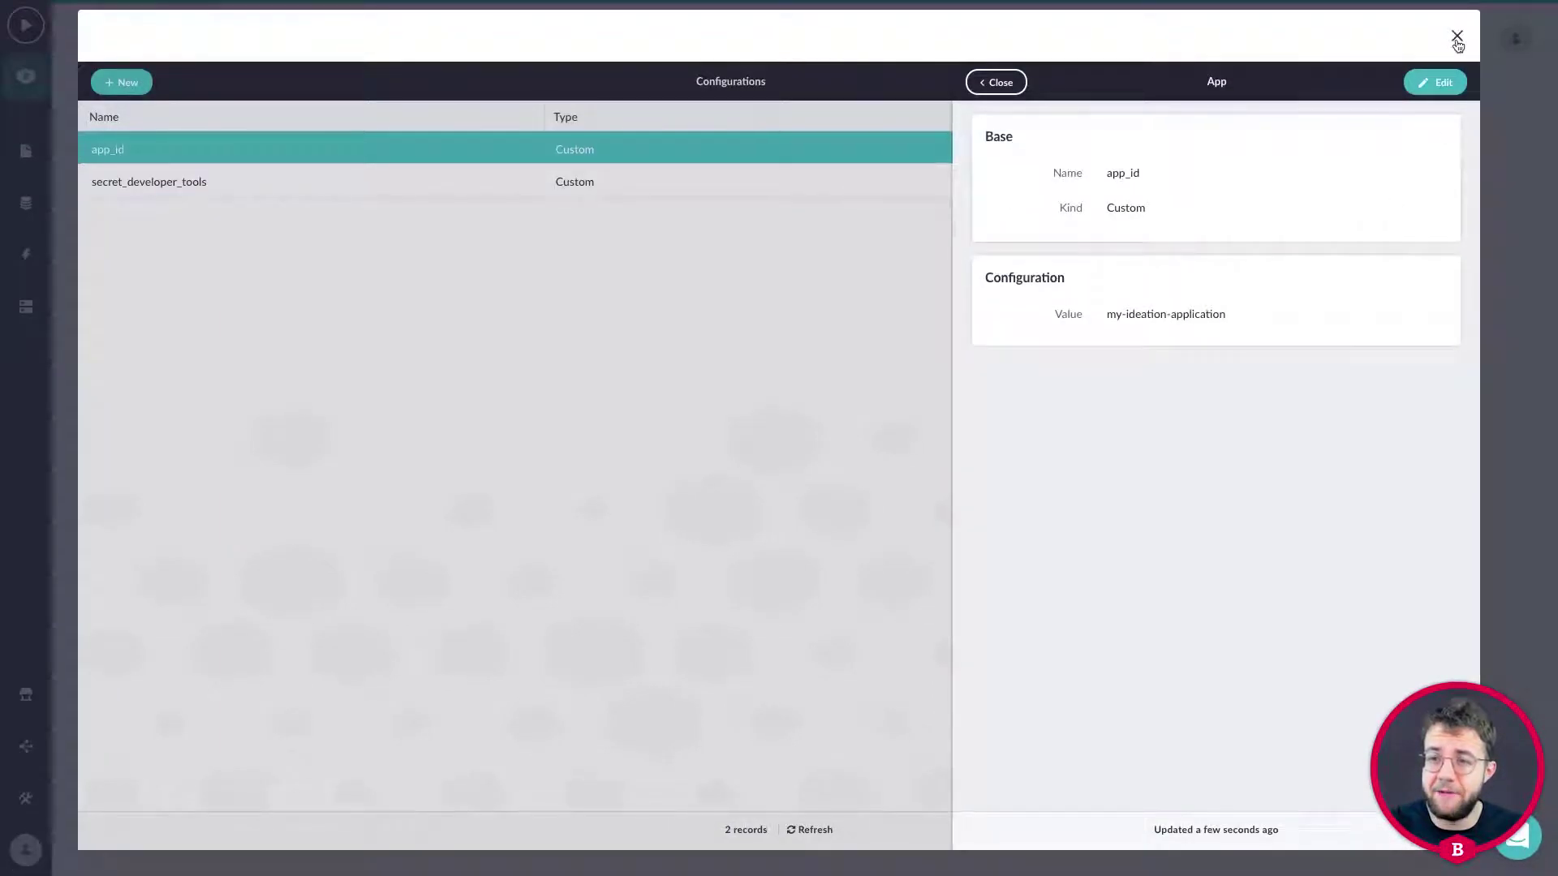
pyautogui.click(1457, 38)
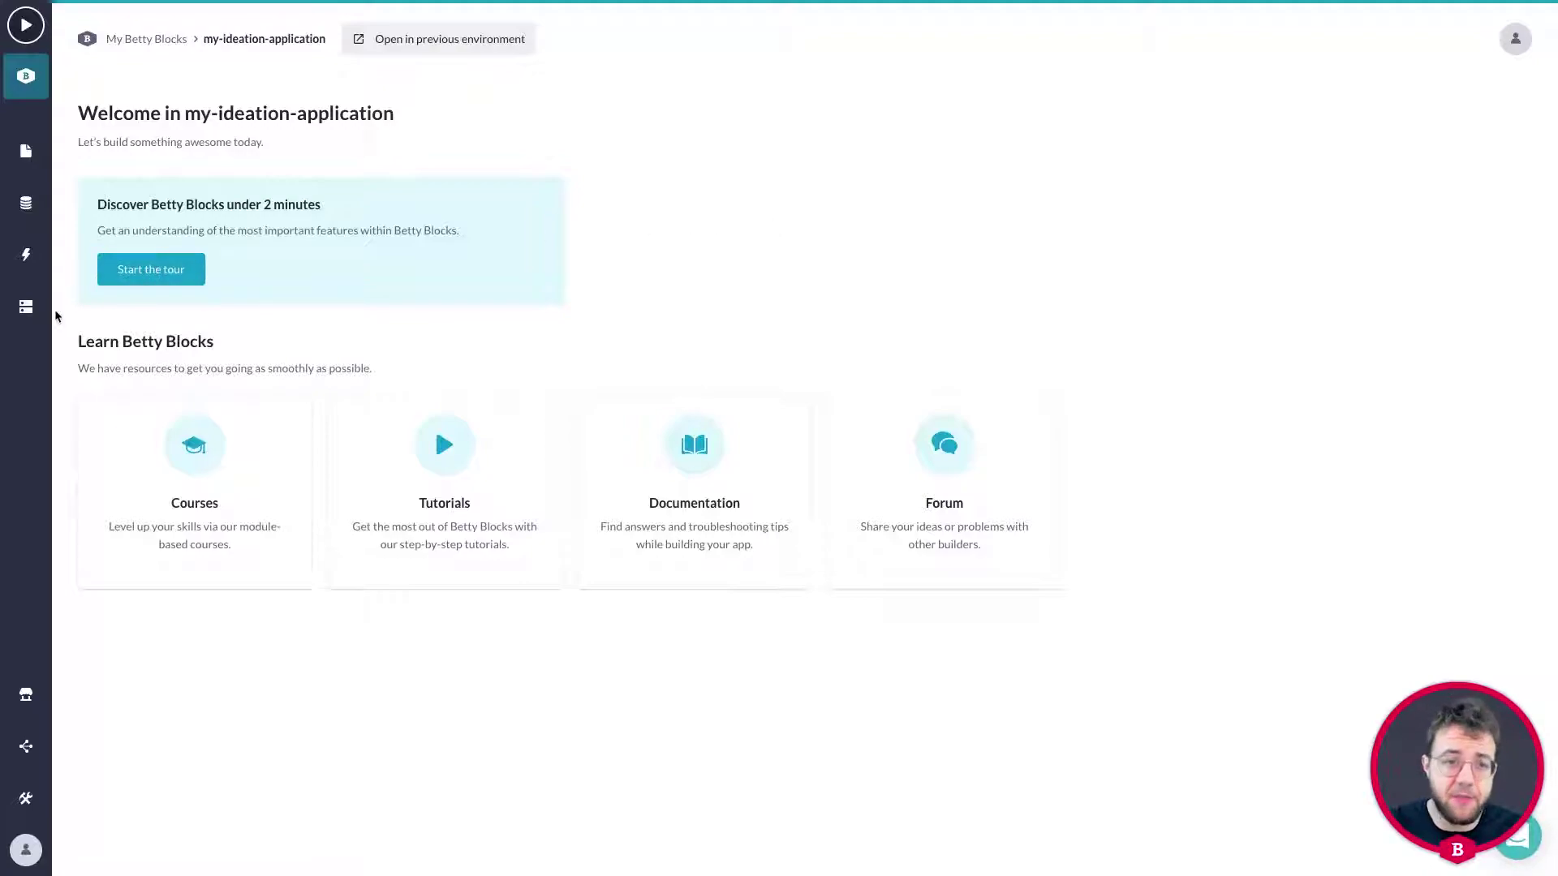
# Browse Actions, Data model and Pages, open the Dashboard page, and preview the app.
pyautogui.click(28, 257)
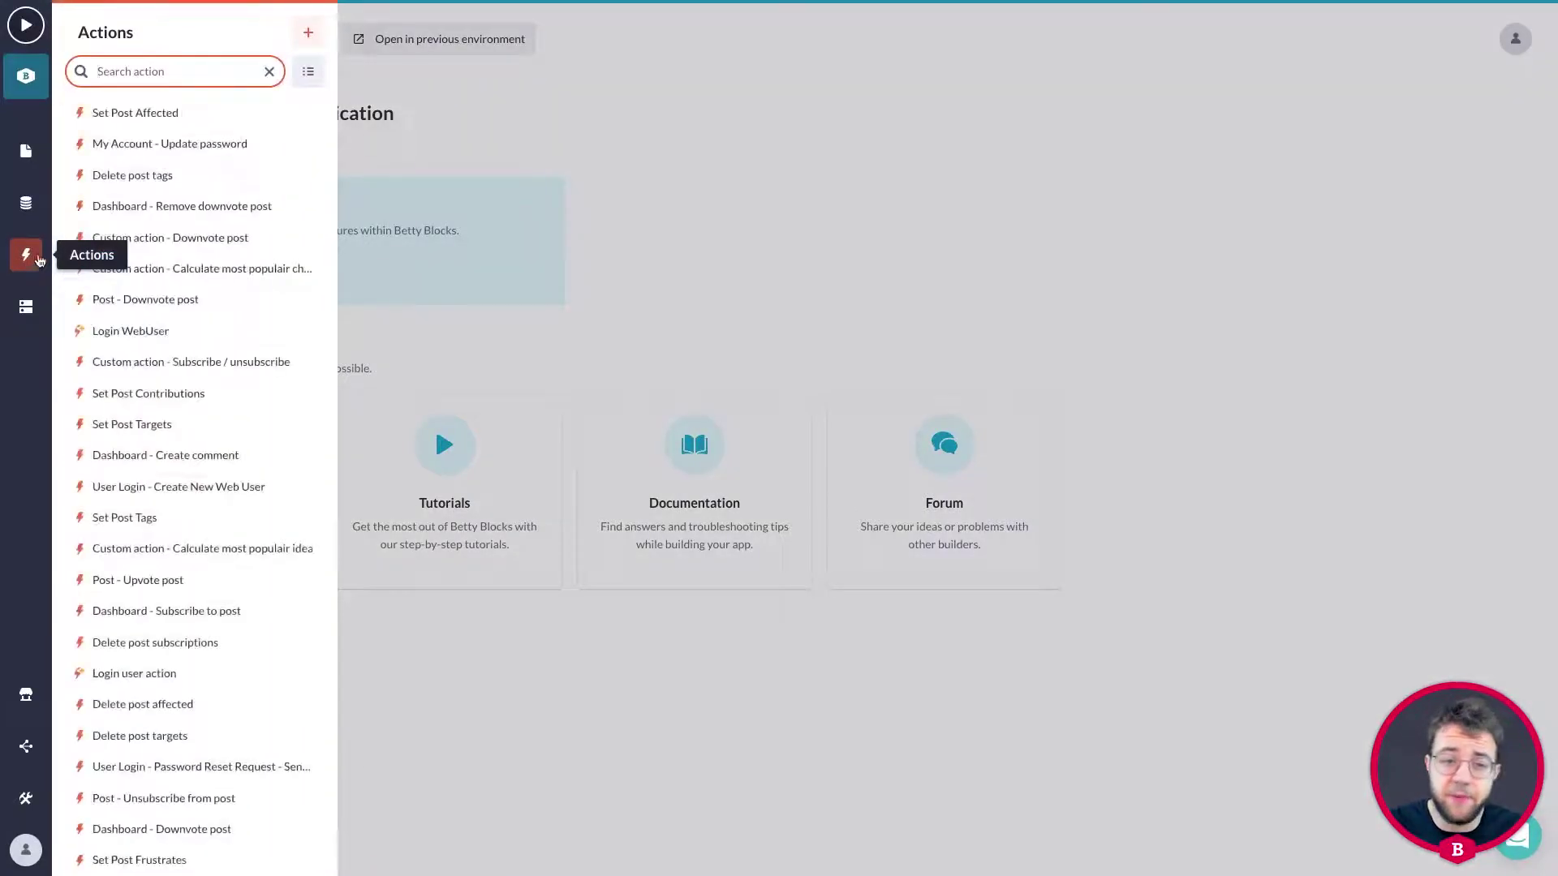
pyautogui.click(25, 204)
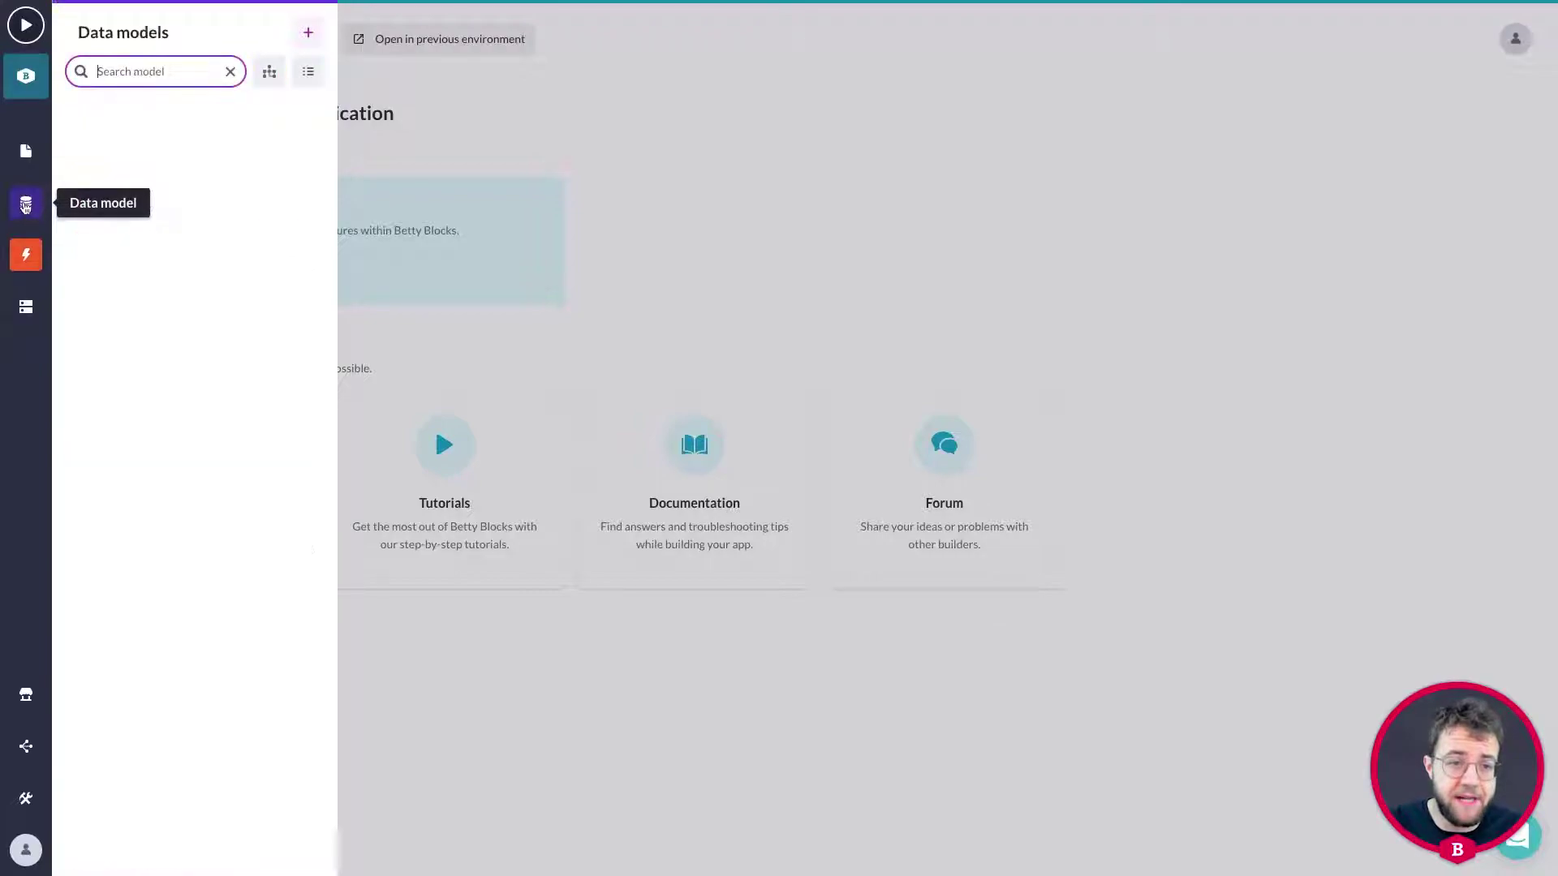
pyautogui.click(26, 151)
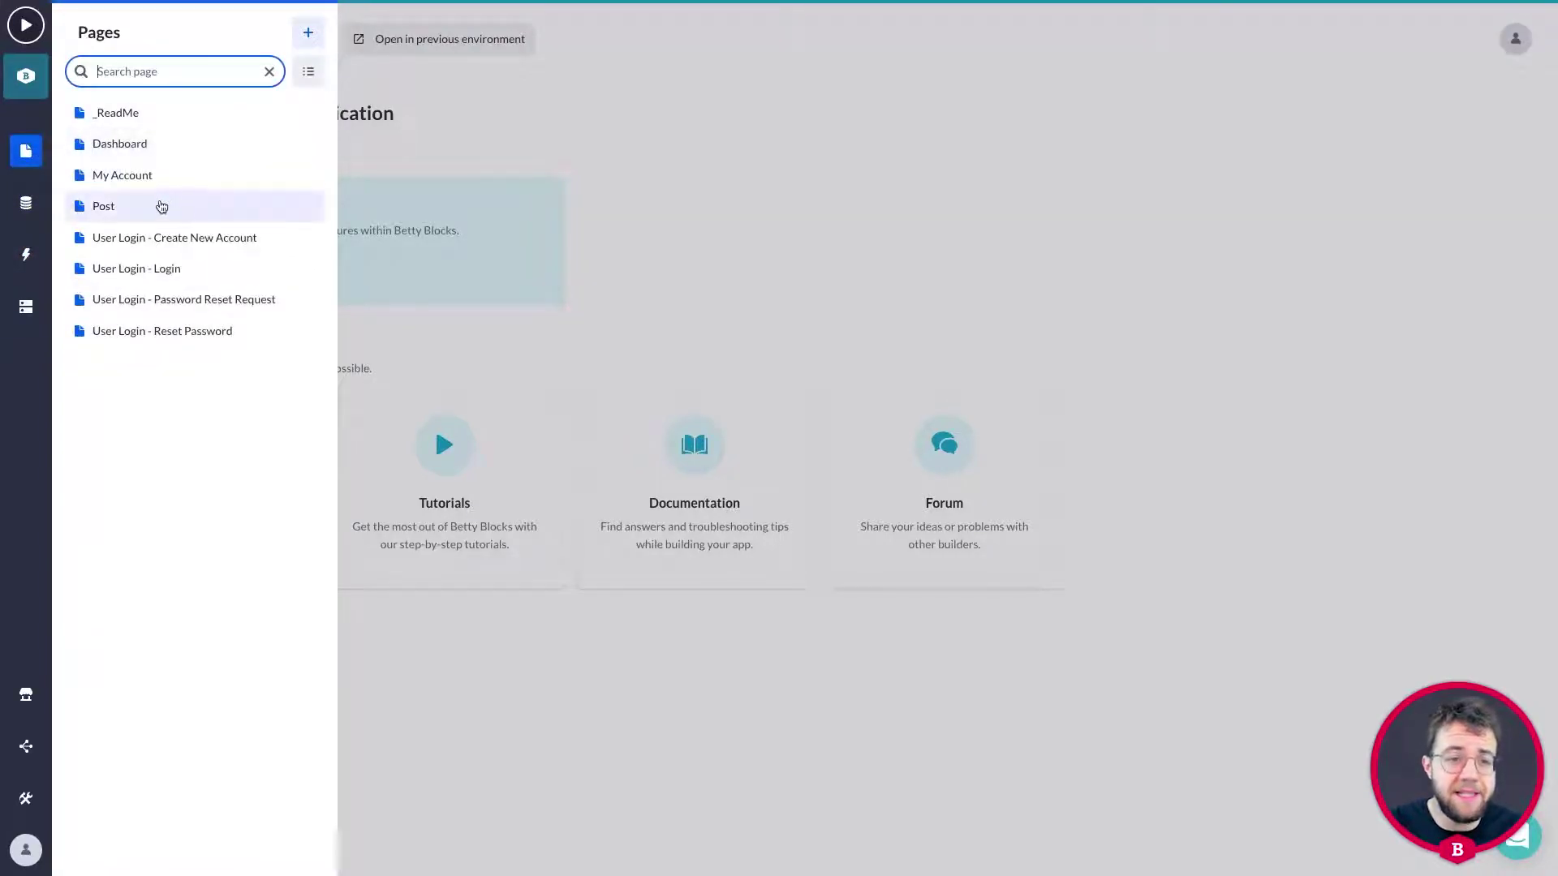
pyautogui.click(159, 154)
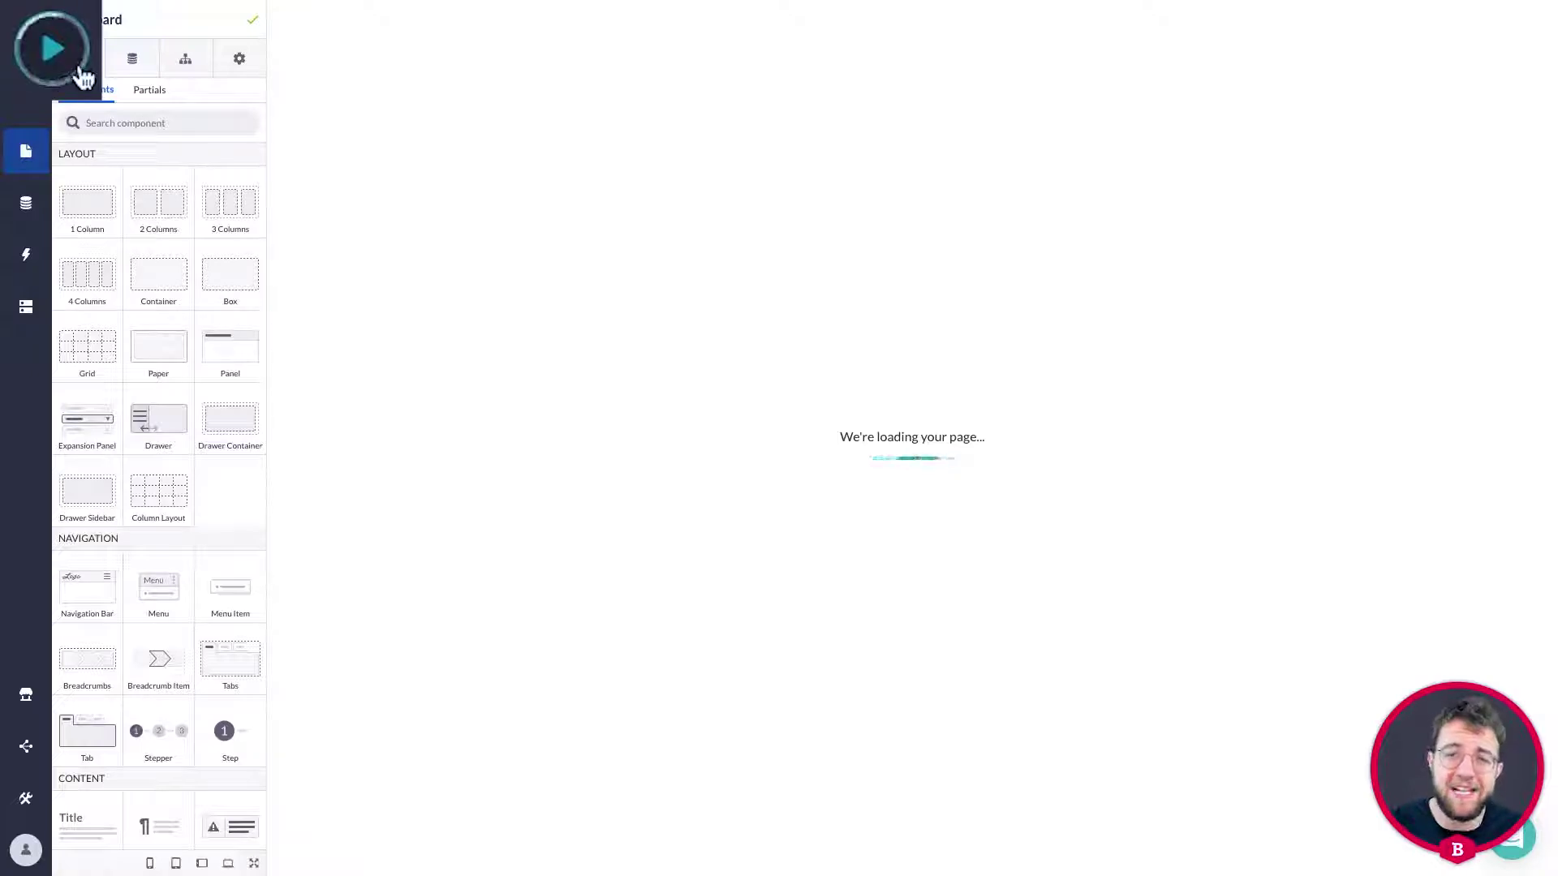
pyautogui.click(40, 34)
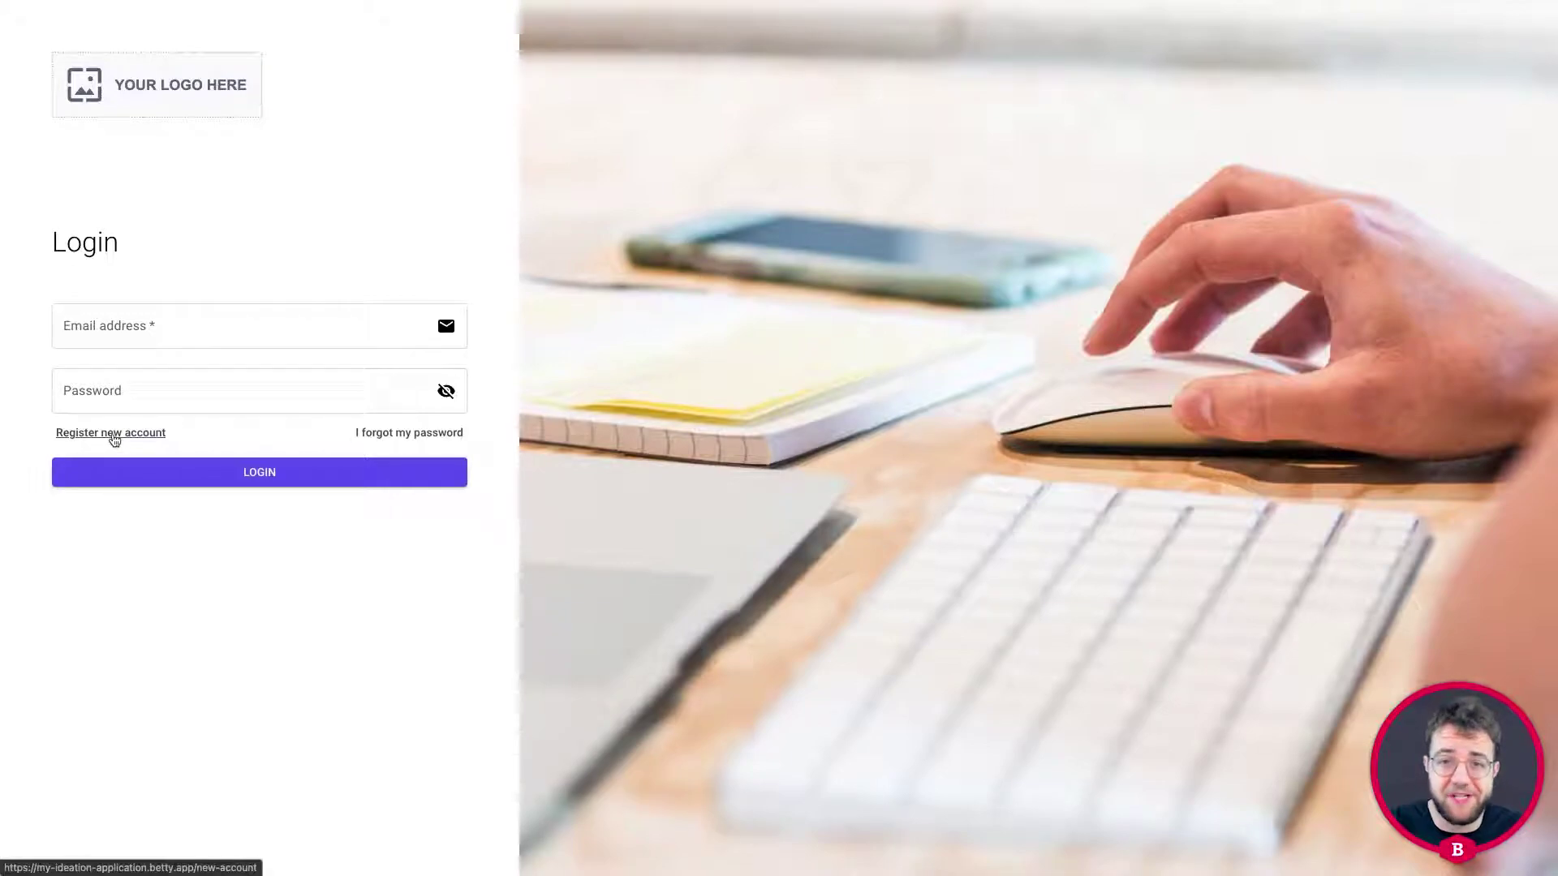
# Fill the registration form with the user's first name, last name, email address and a password.
pyautogui.click(115, 435)
pyautogui.click(135, 375)
pyautogui.press('Tab')
pyautogui.press('Tab')
pyautogui.press('Tab')
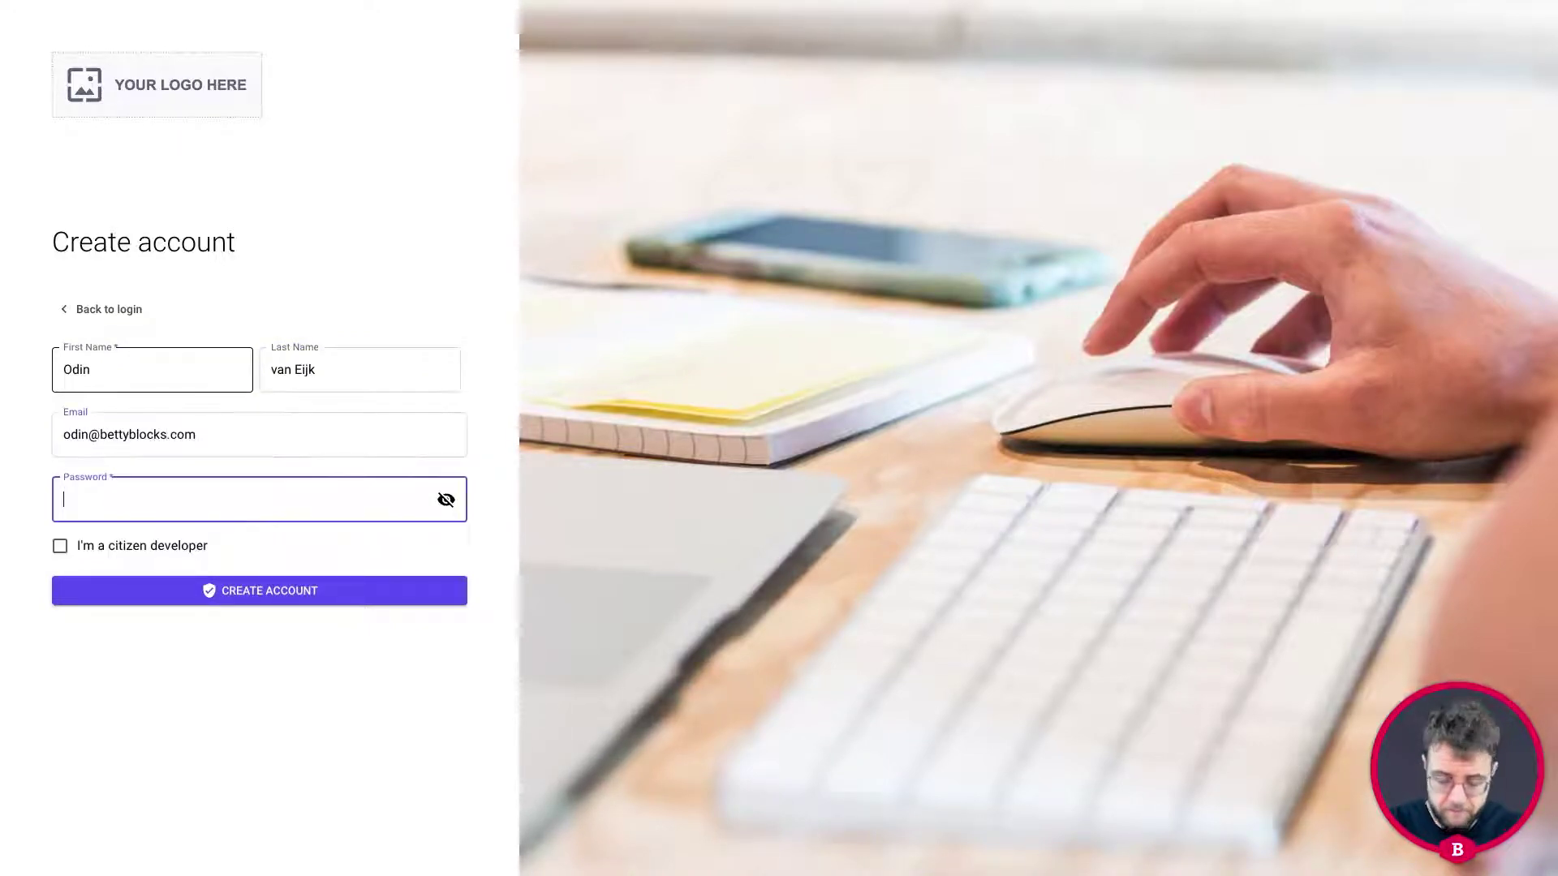
pyautogui.write('•••••••')
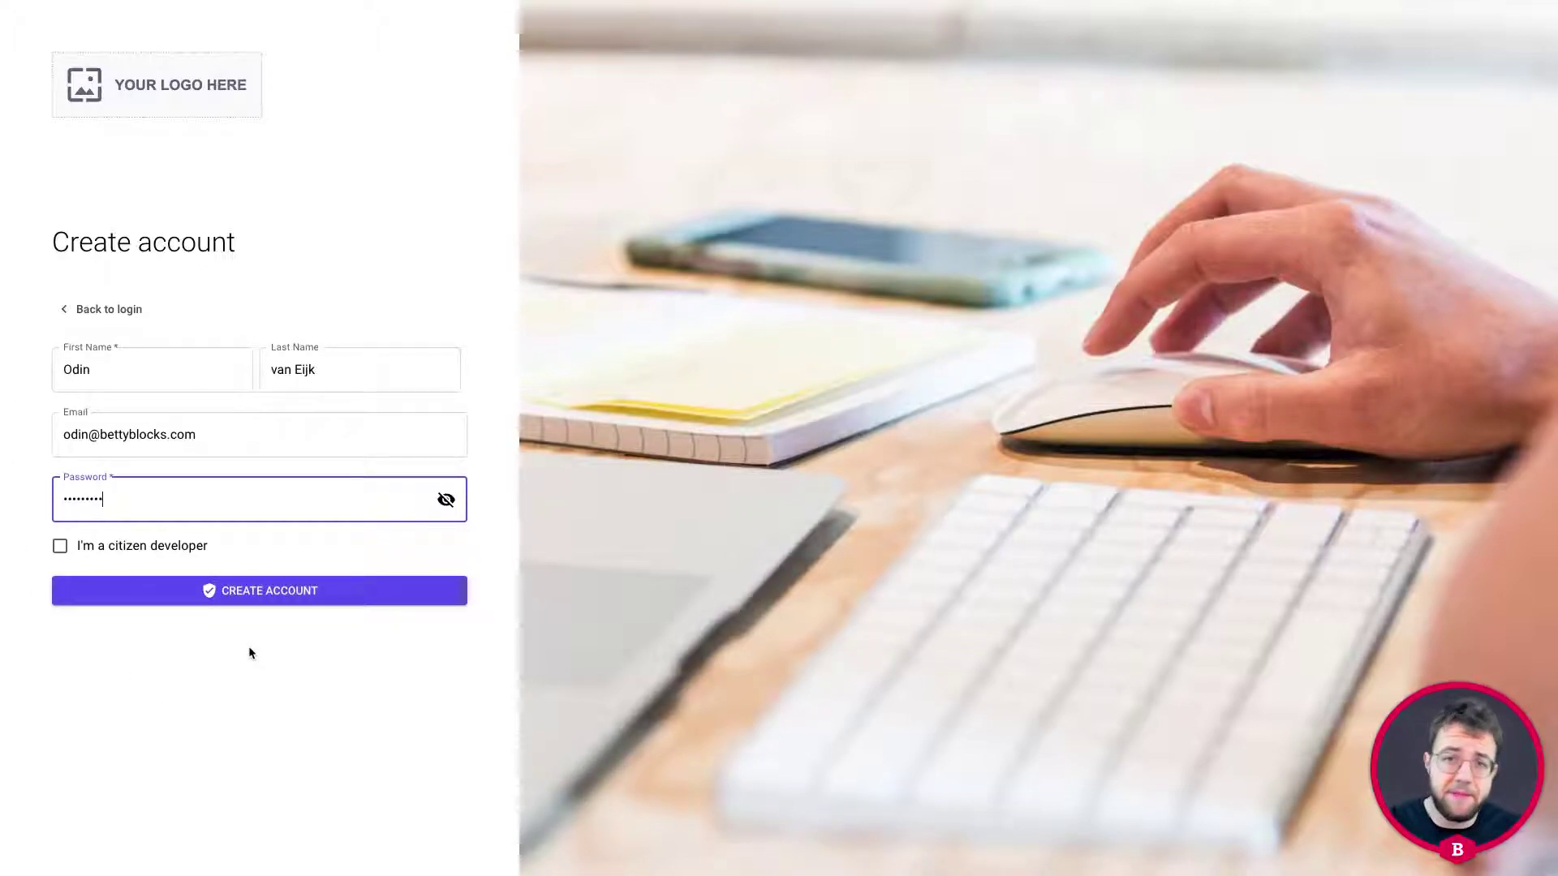
# Create the account, save the login in the browser, and log in.
pyautogui.click(268, 596)
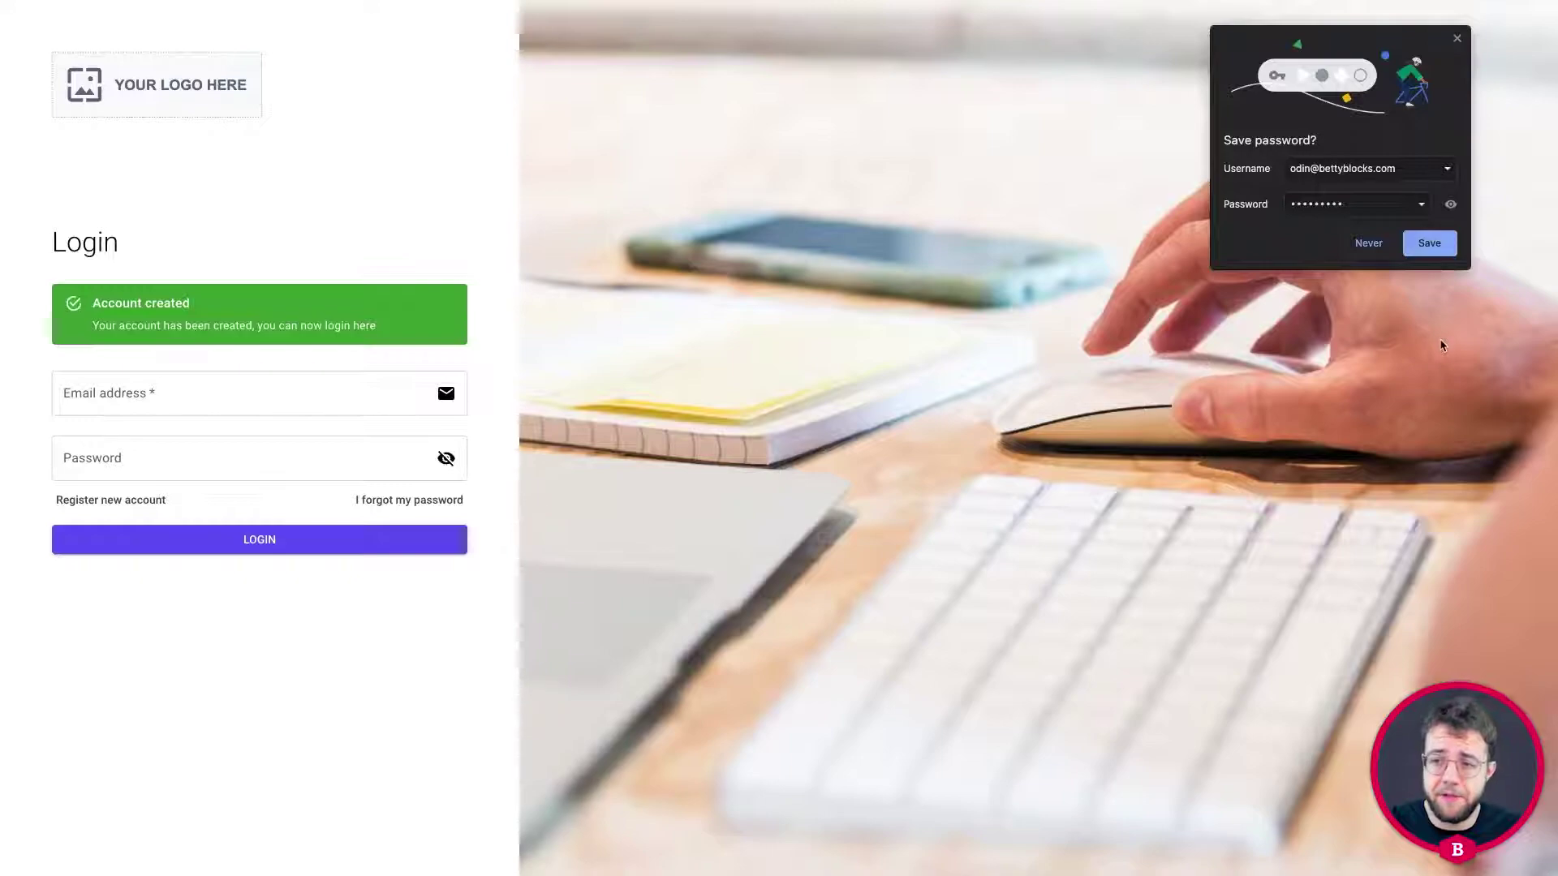
pyautogui.click(1429, 243)
pyautogui.click(244, 541)
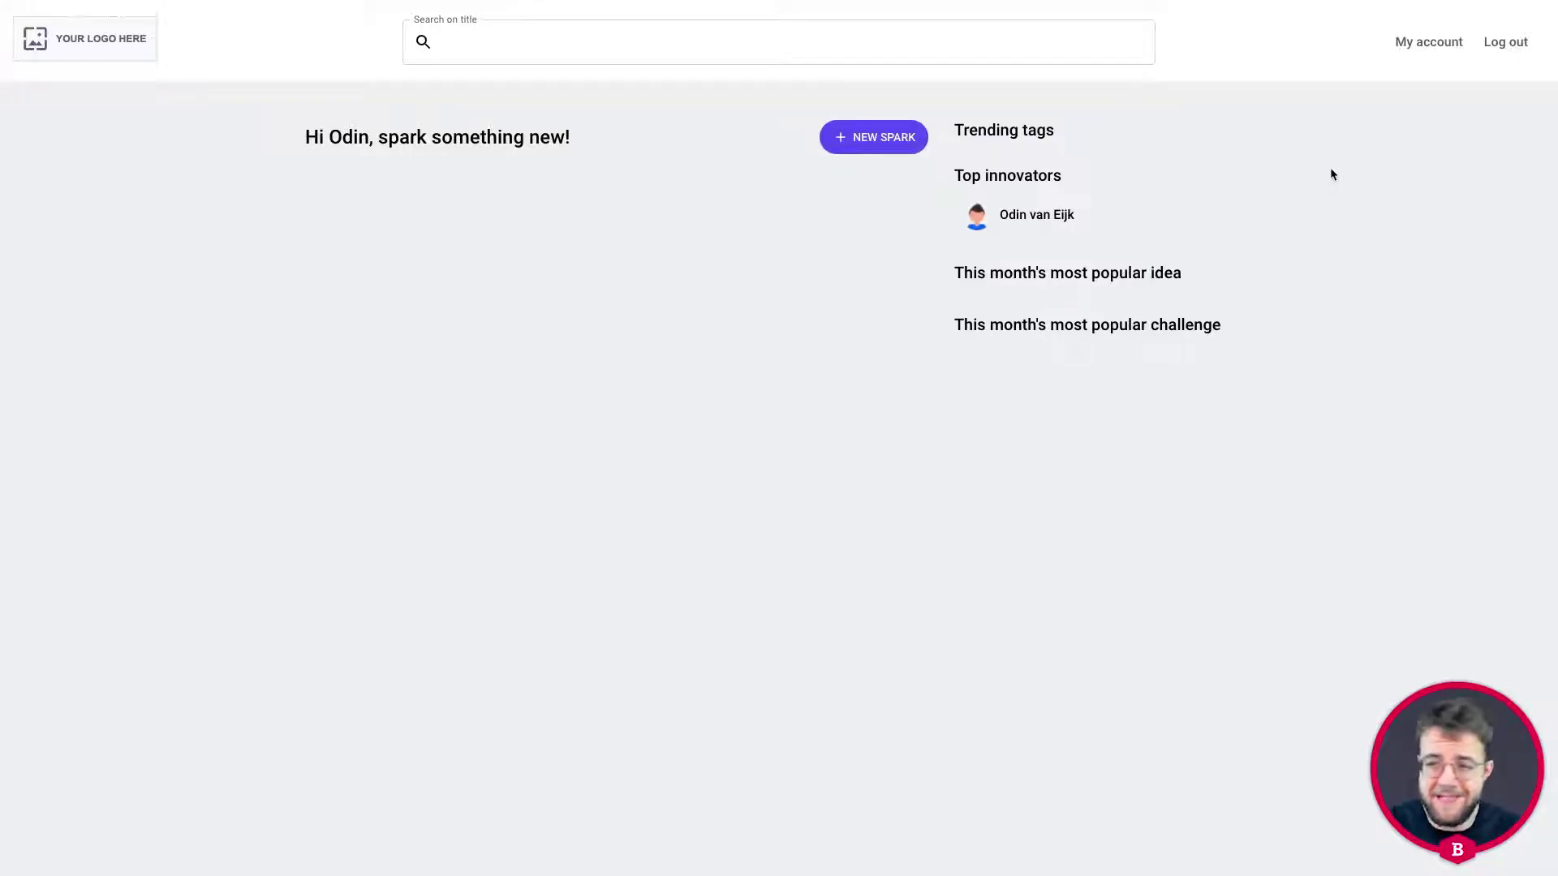
# Start an idea 'Burrito day', described 'I want Burrito's for lunch!', targeting 'Luncgh, my stomach, coleagues'.
pyautogui.click(874, 149)
pyautogui.click(595, 260)
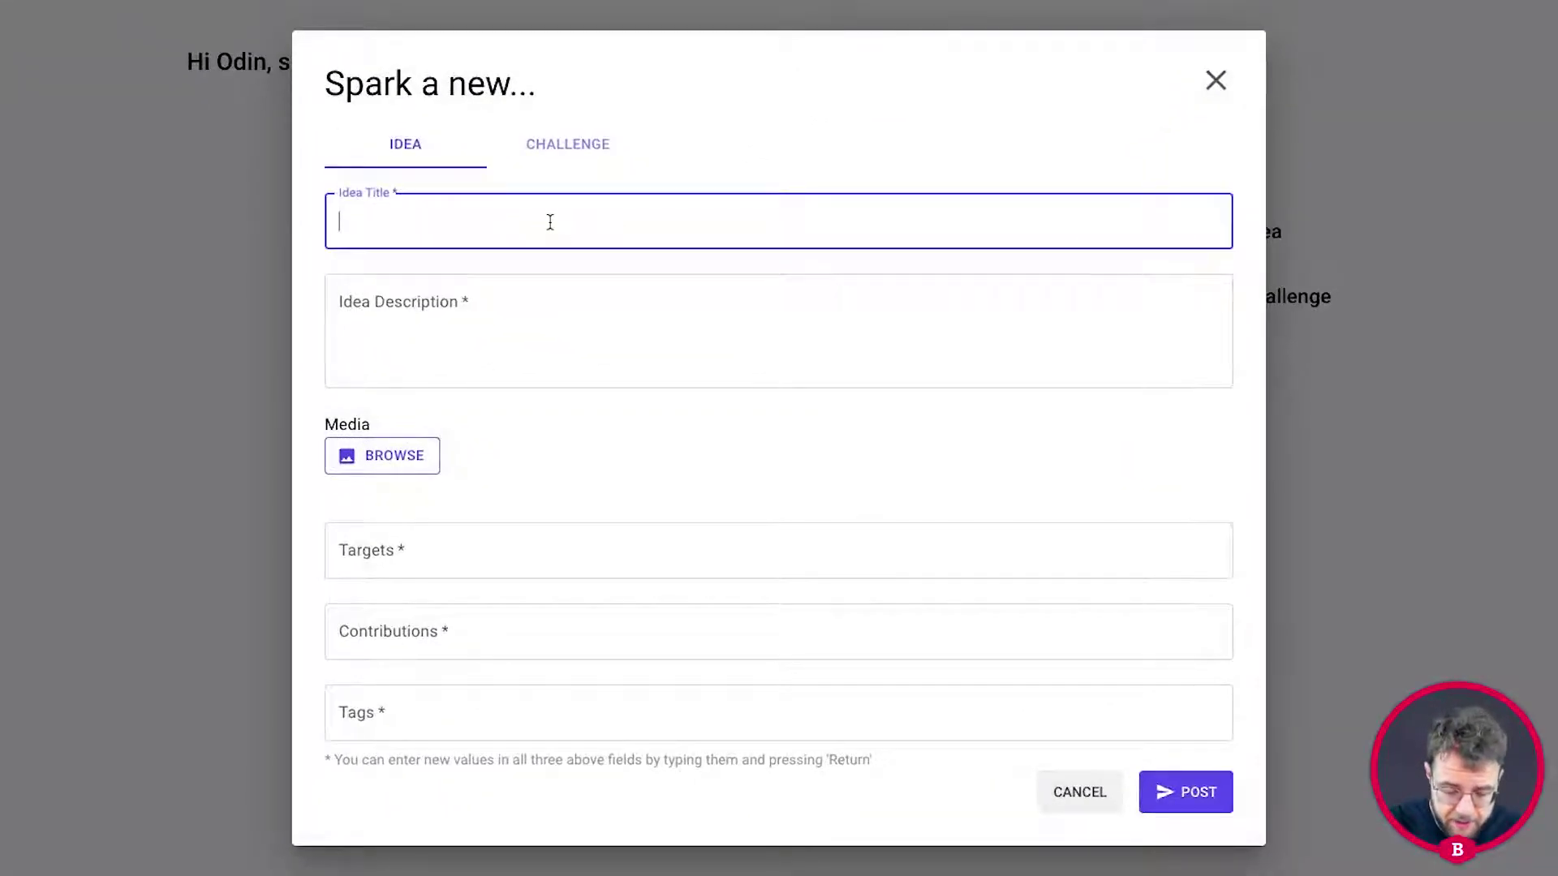
pyautogui.write('Burrito day')
pyautogui.click(524, 344)
pyautogui.write("I want Burrito's for lunch!")
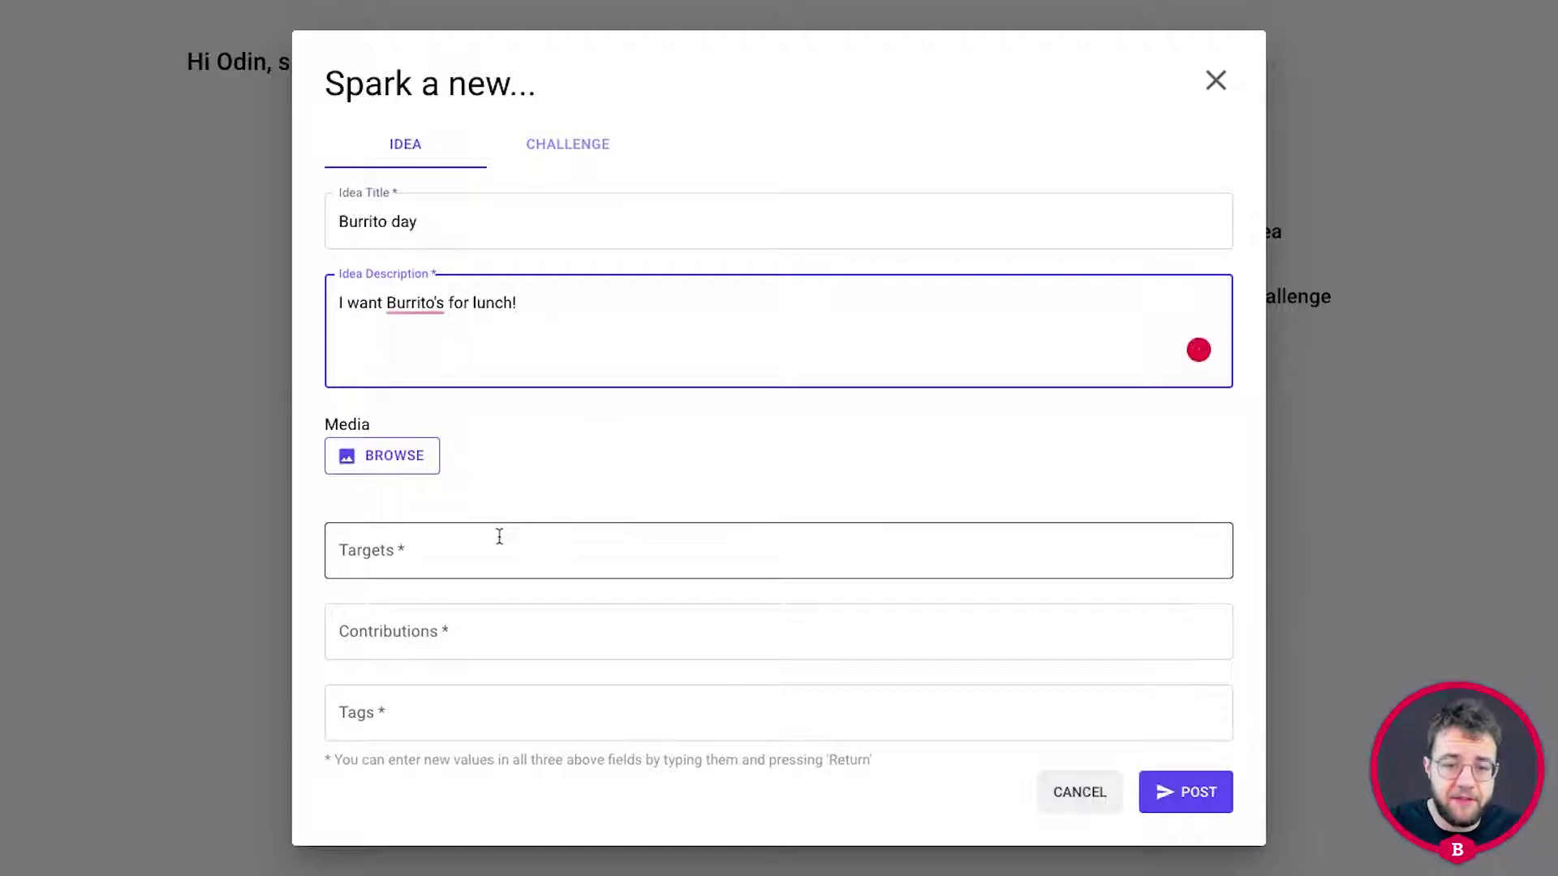
pyautogui.click(498, 542)
pyautogui.write('Lu')
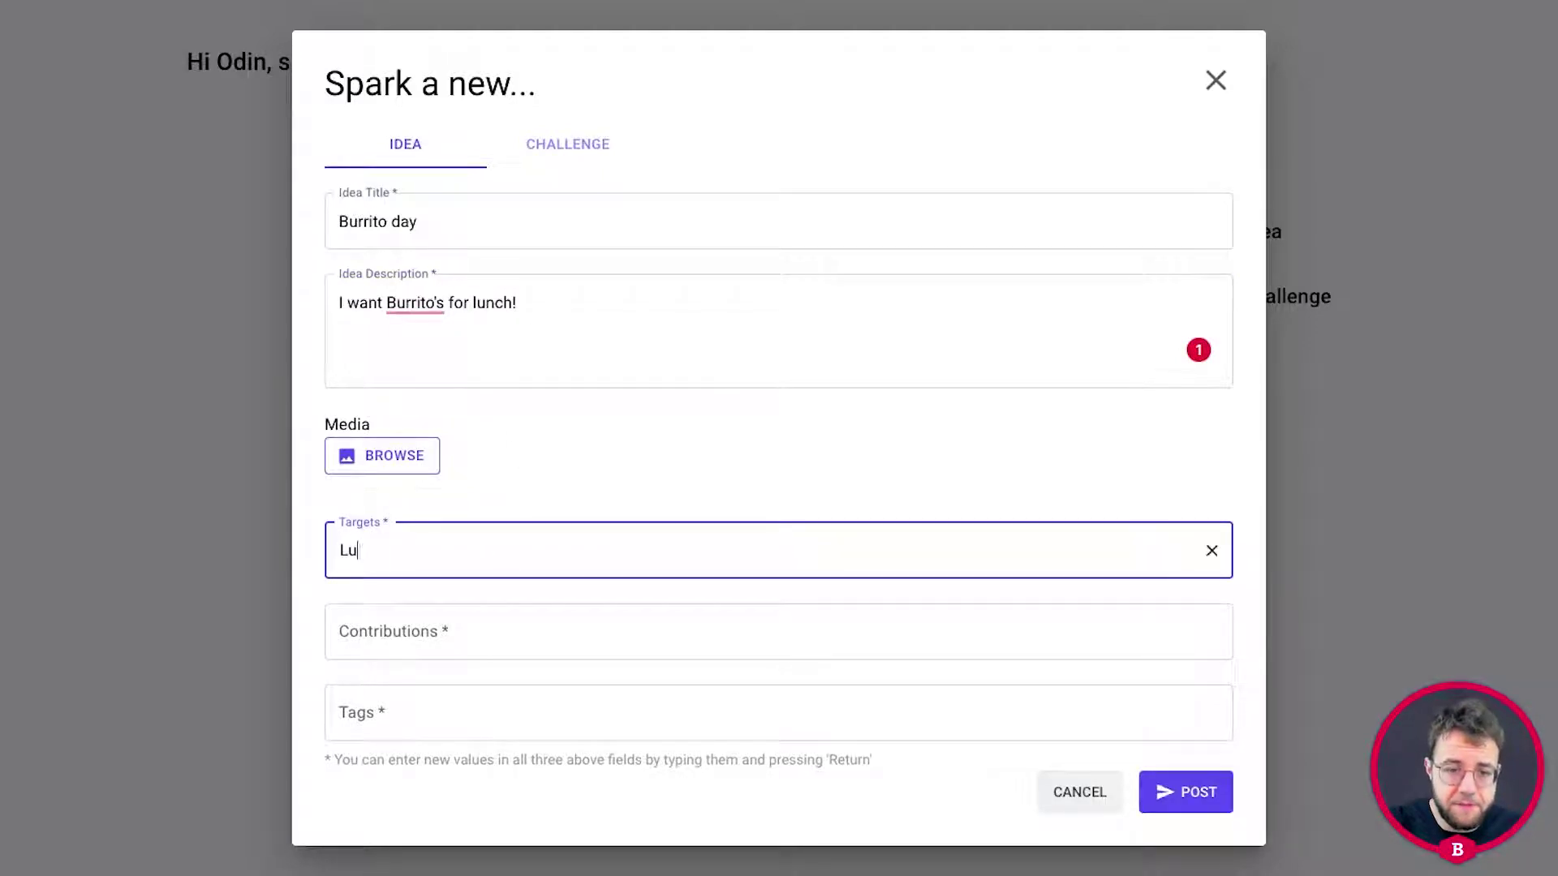
pyautogui.write('ncgh, my stomach')
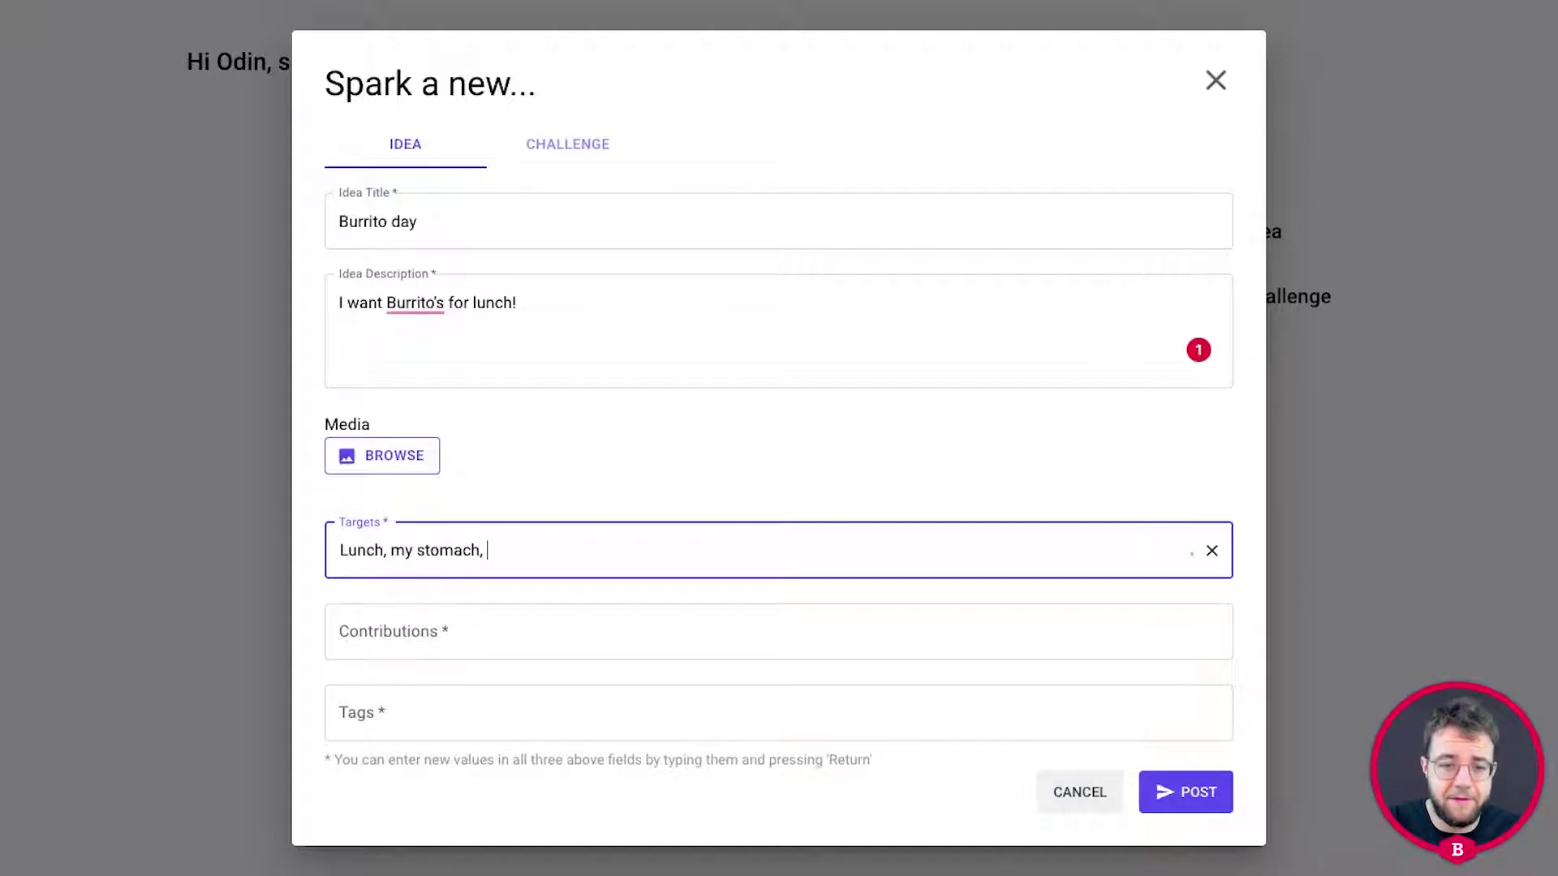
pyautogui.write(', coleagues')
# Add contribution 'not at the moment' and tags lunch, food, mexican, burrito, then post the idea.
pyautogui.click(477, 635)
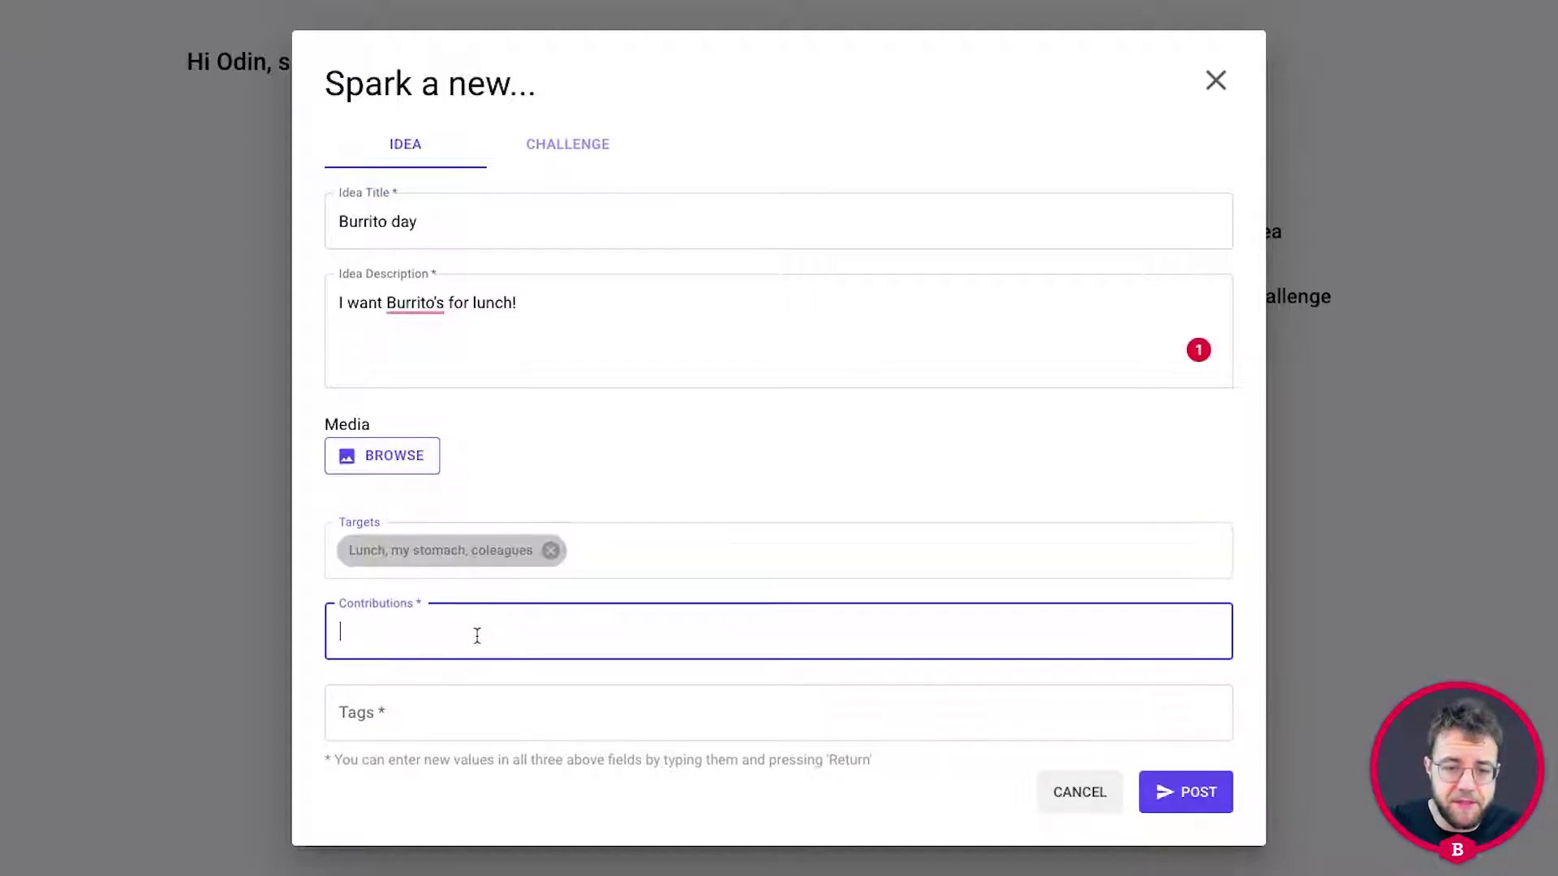
pyautogui.write('no')
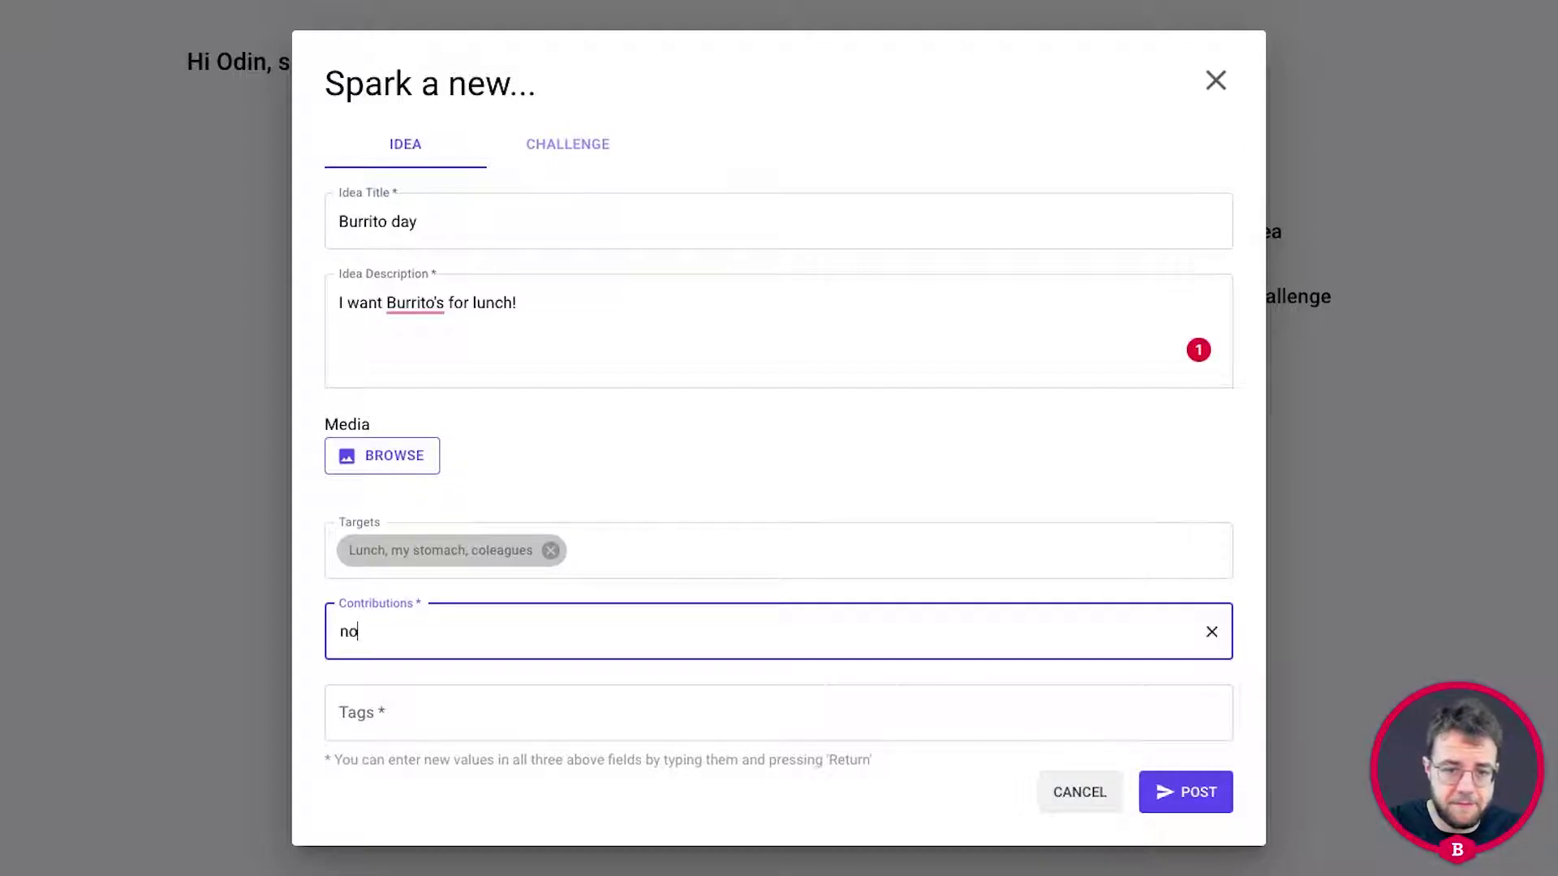
pyautogui.write('t at ')
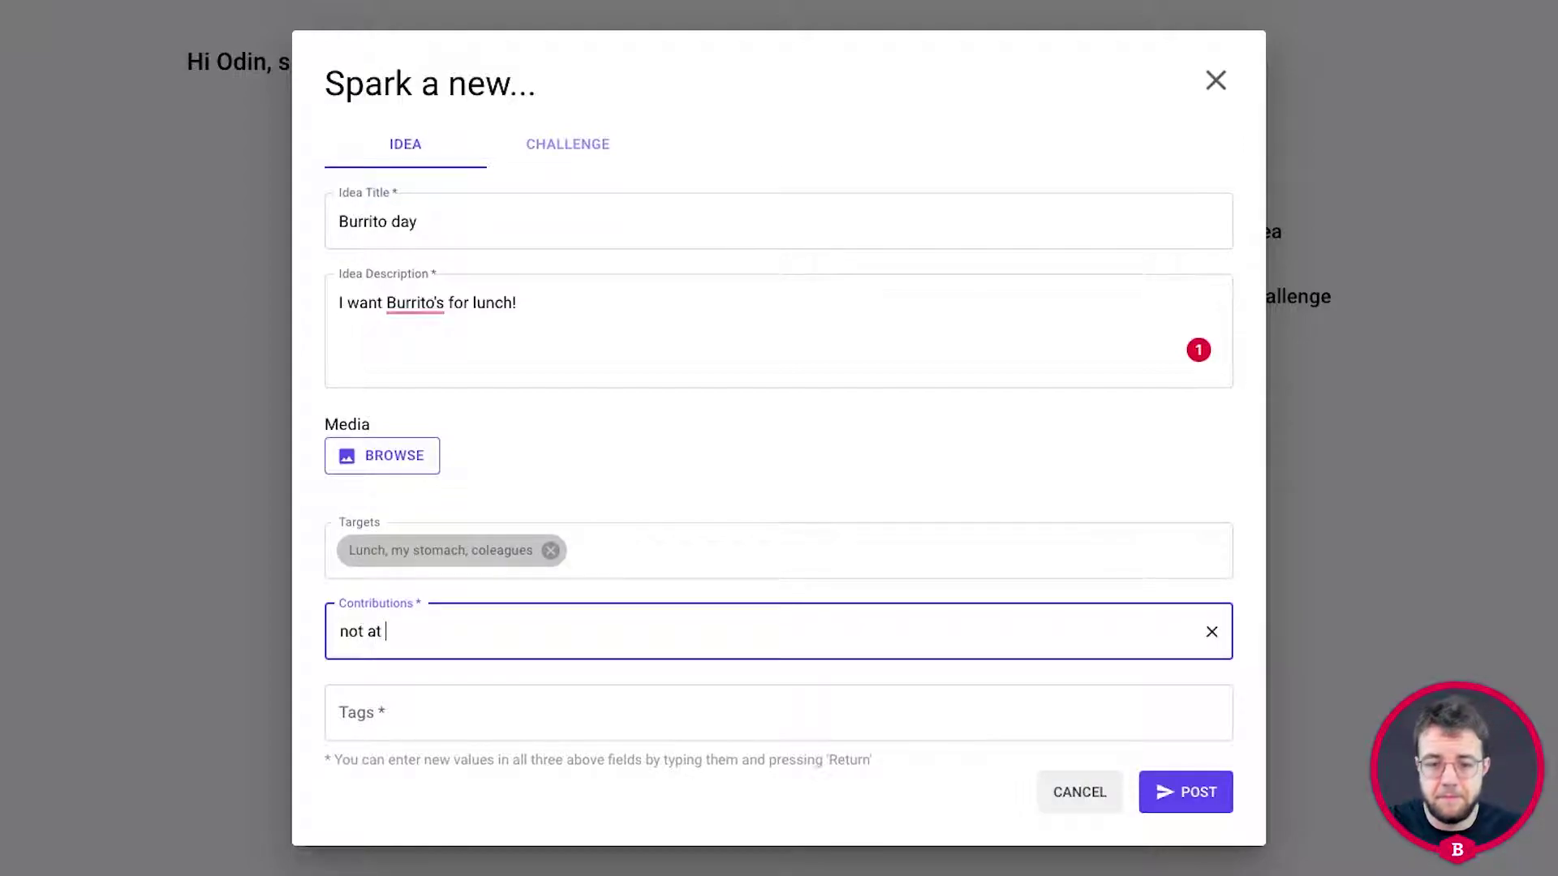
pyautogui.write('the moment')
pyautogui.press('Return')
pyautogui.click(511, 698)
pyautogui.write('lunch, food, mex')
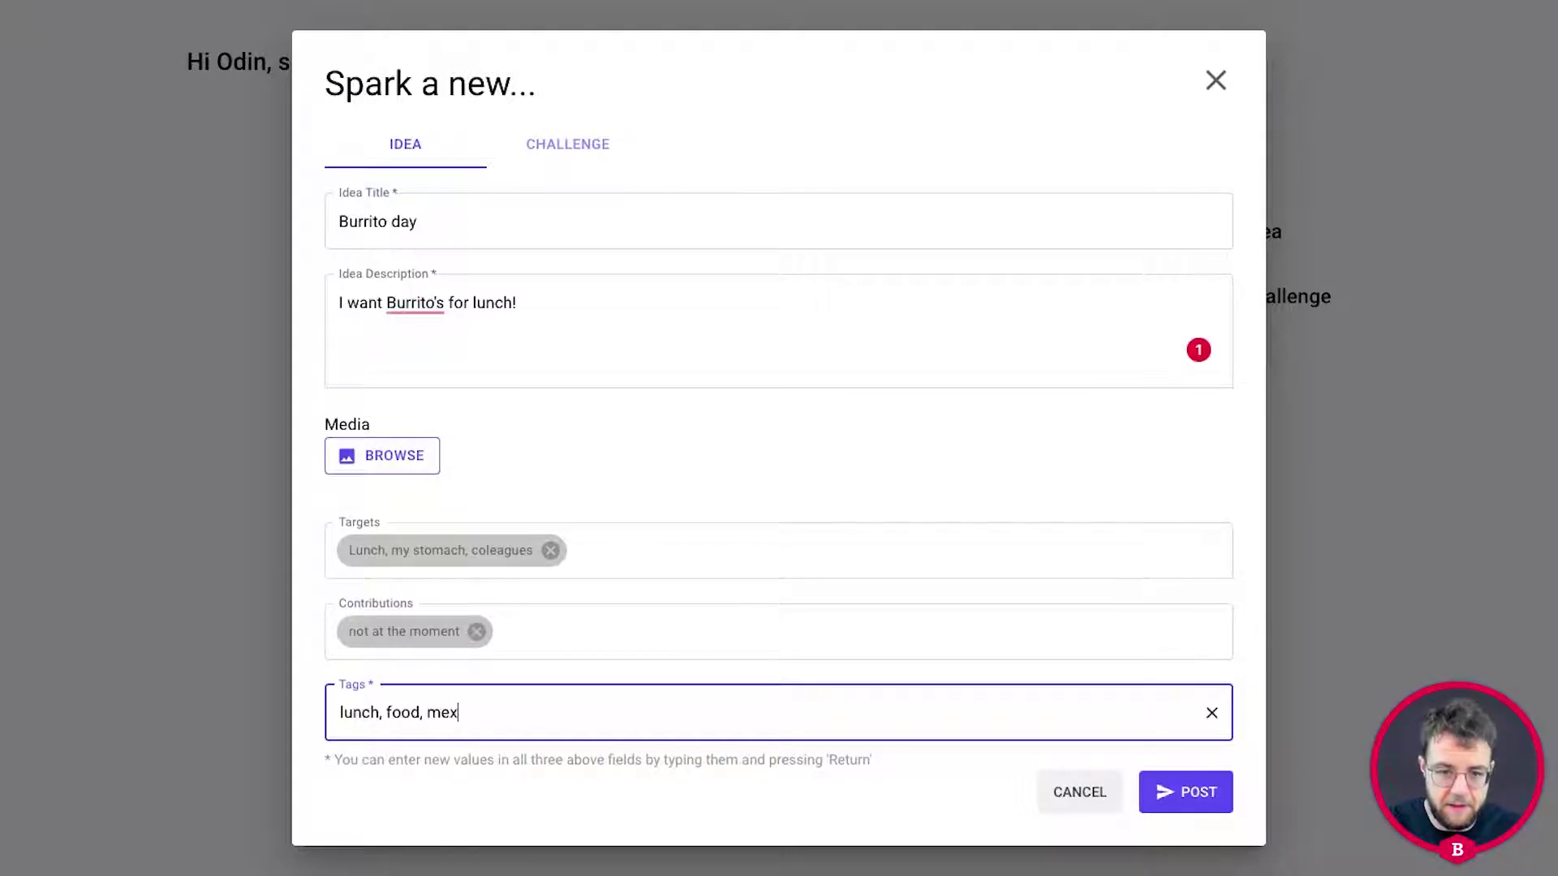
pyautogui.write('ican, burrito')
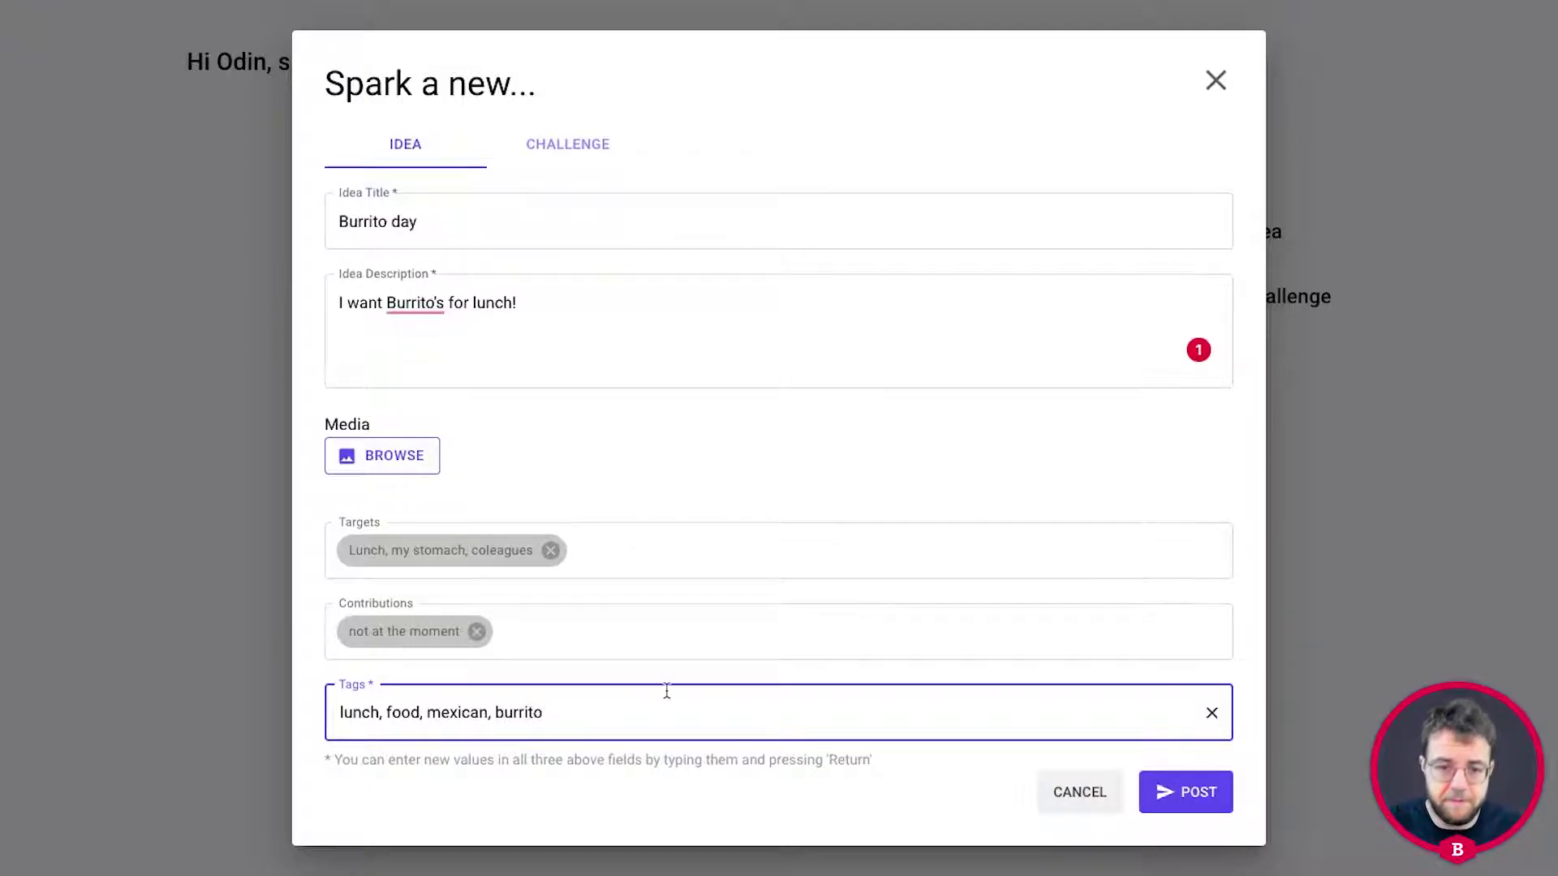
pyautogui.press('Return')
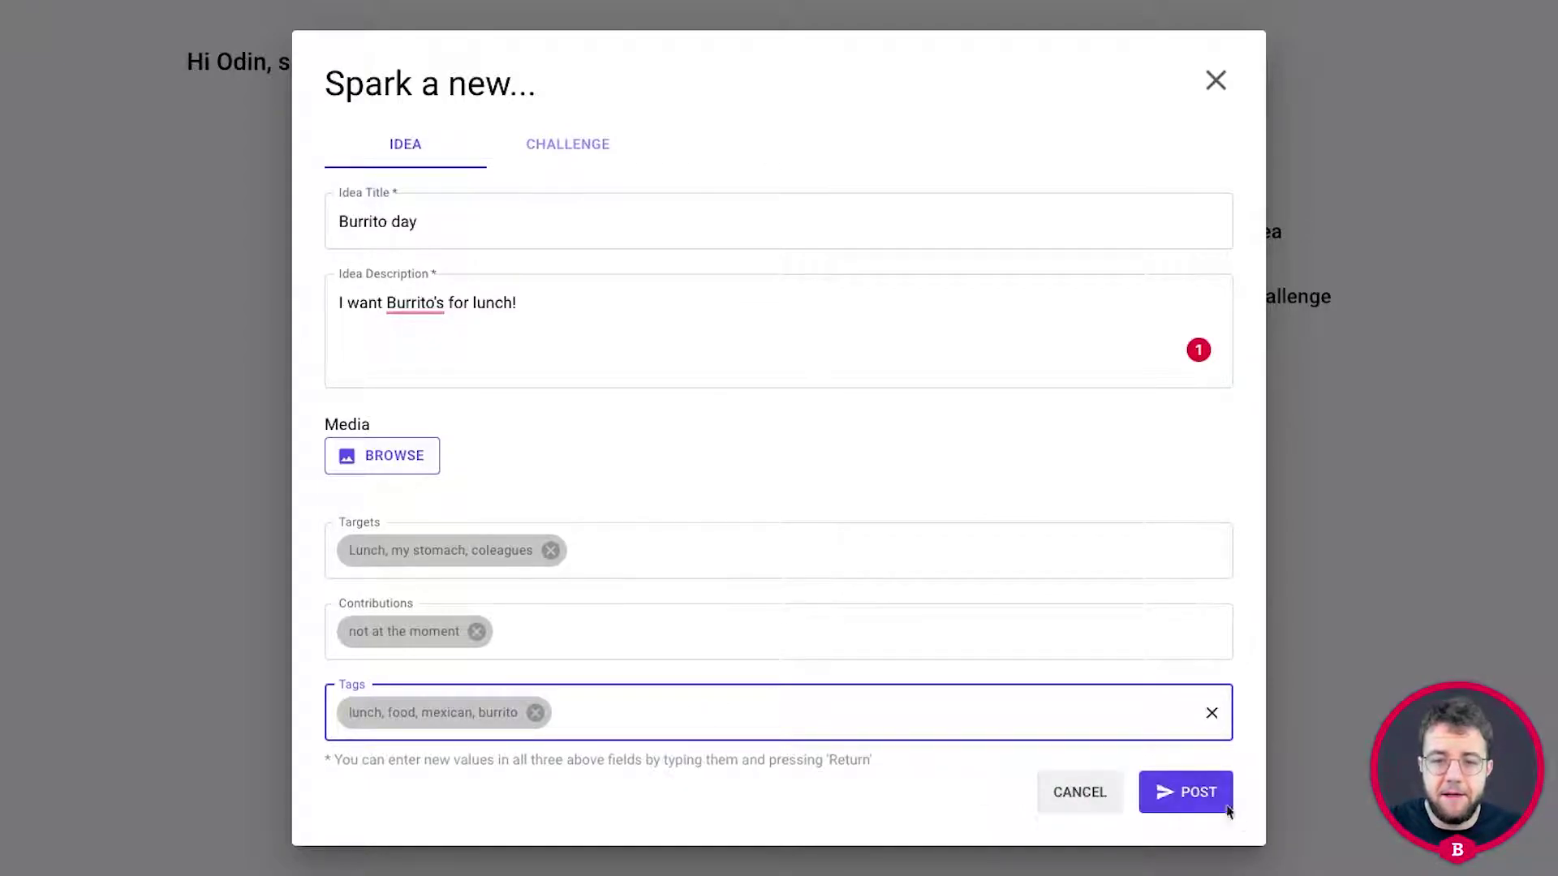
pyautogui.click(1196, 794)
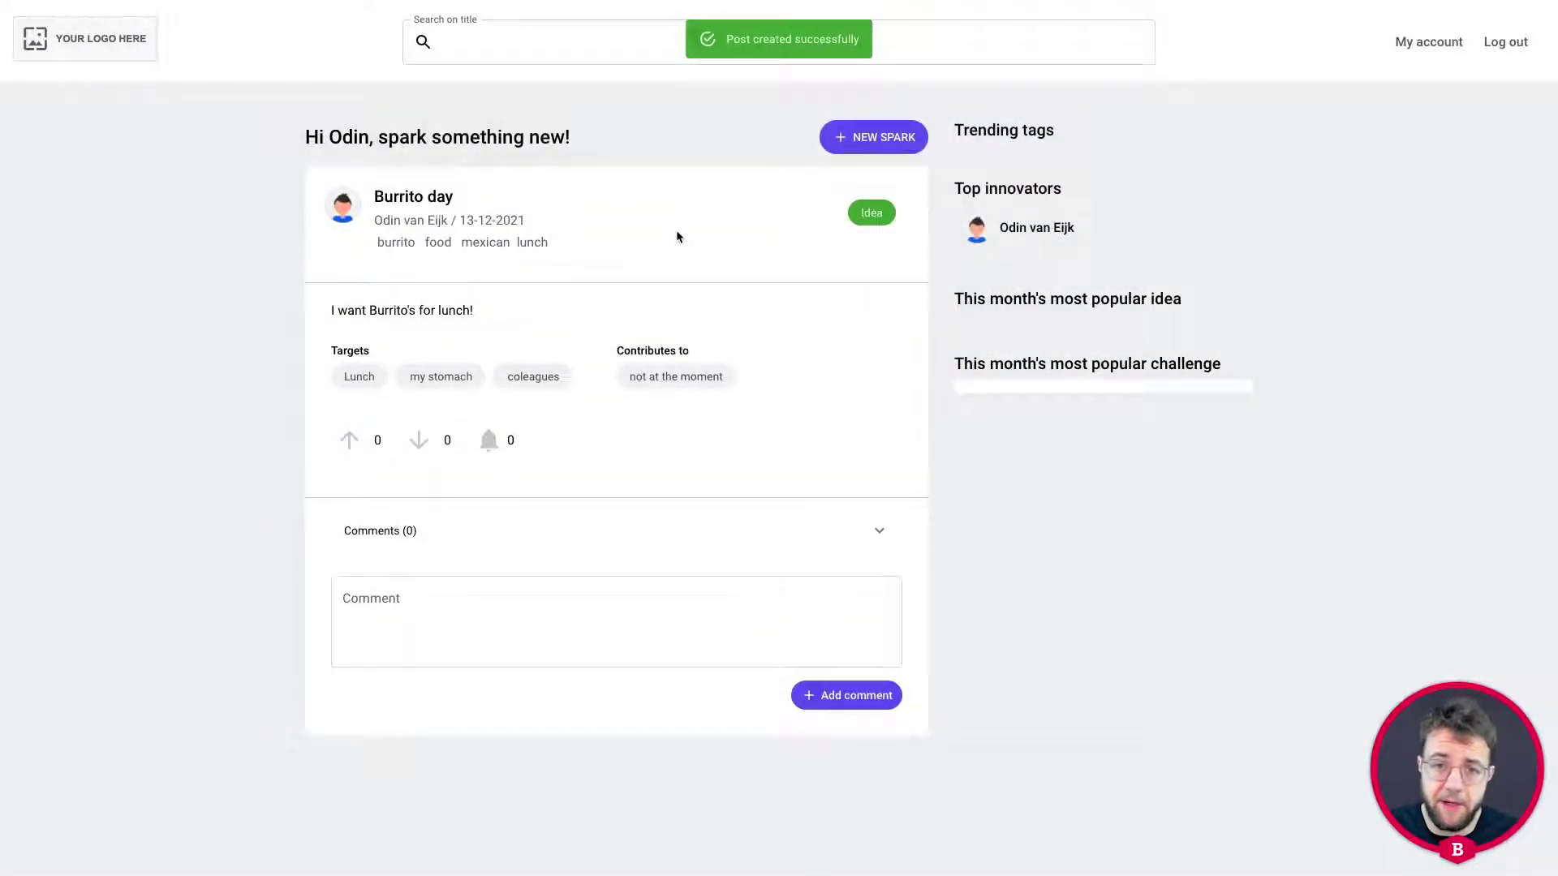
# Downvote the Burrito day idea and add the comment 'Thats a great!idea!'.
pyautogui.click(349, 444)
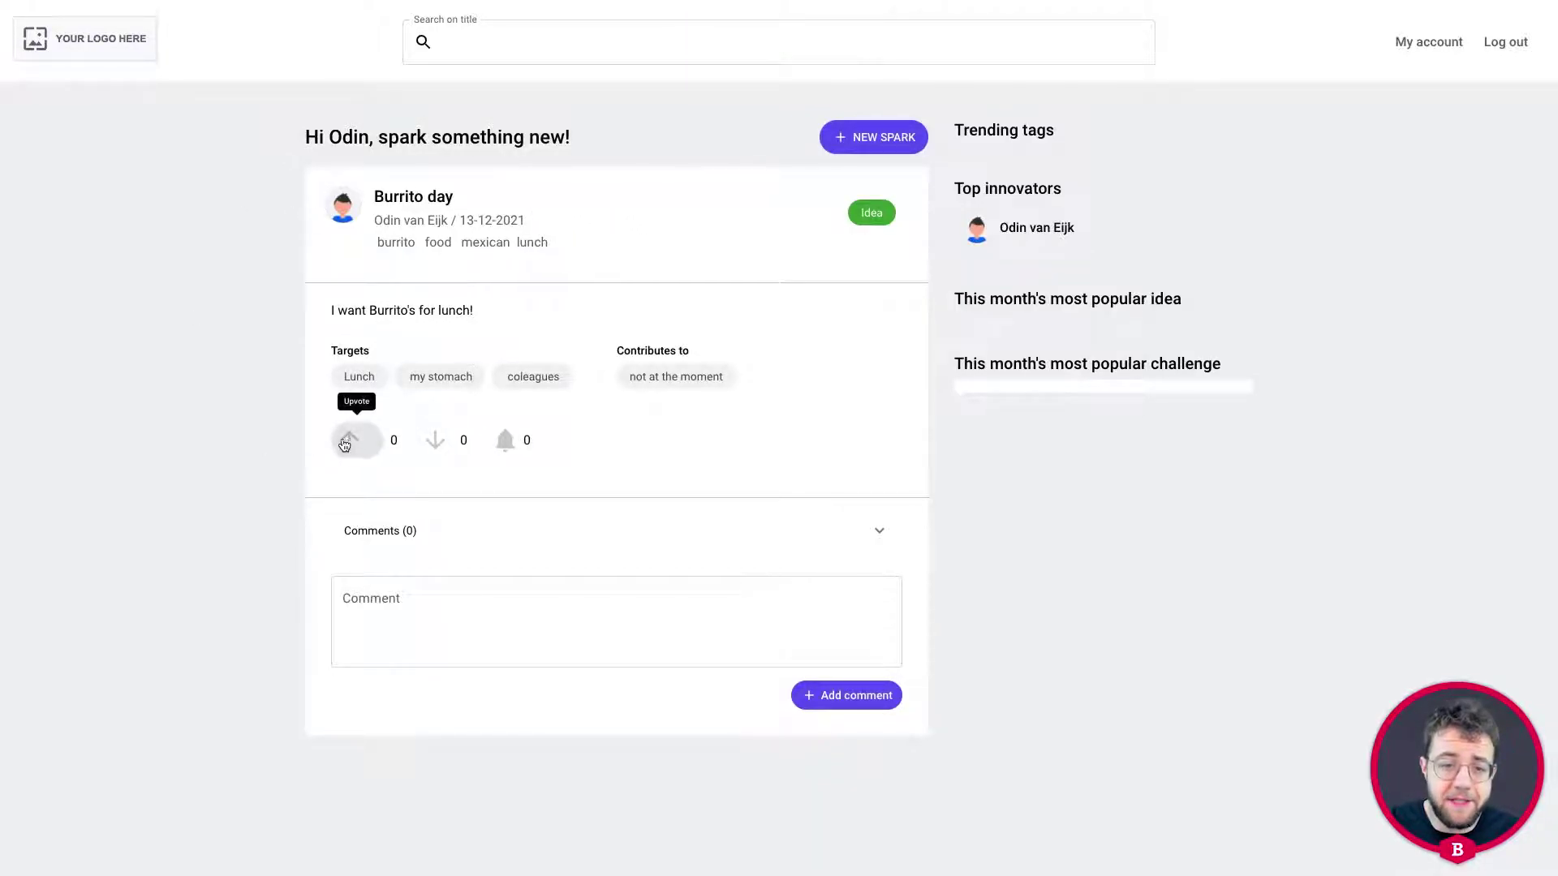
pyautogui.click(432, 447)
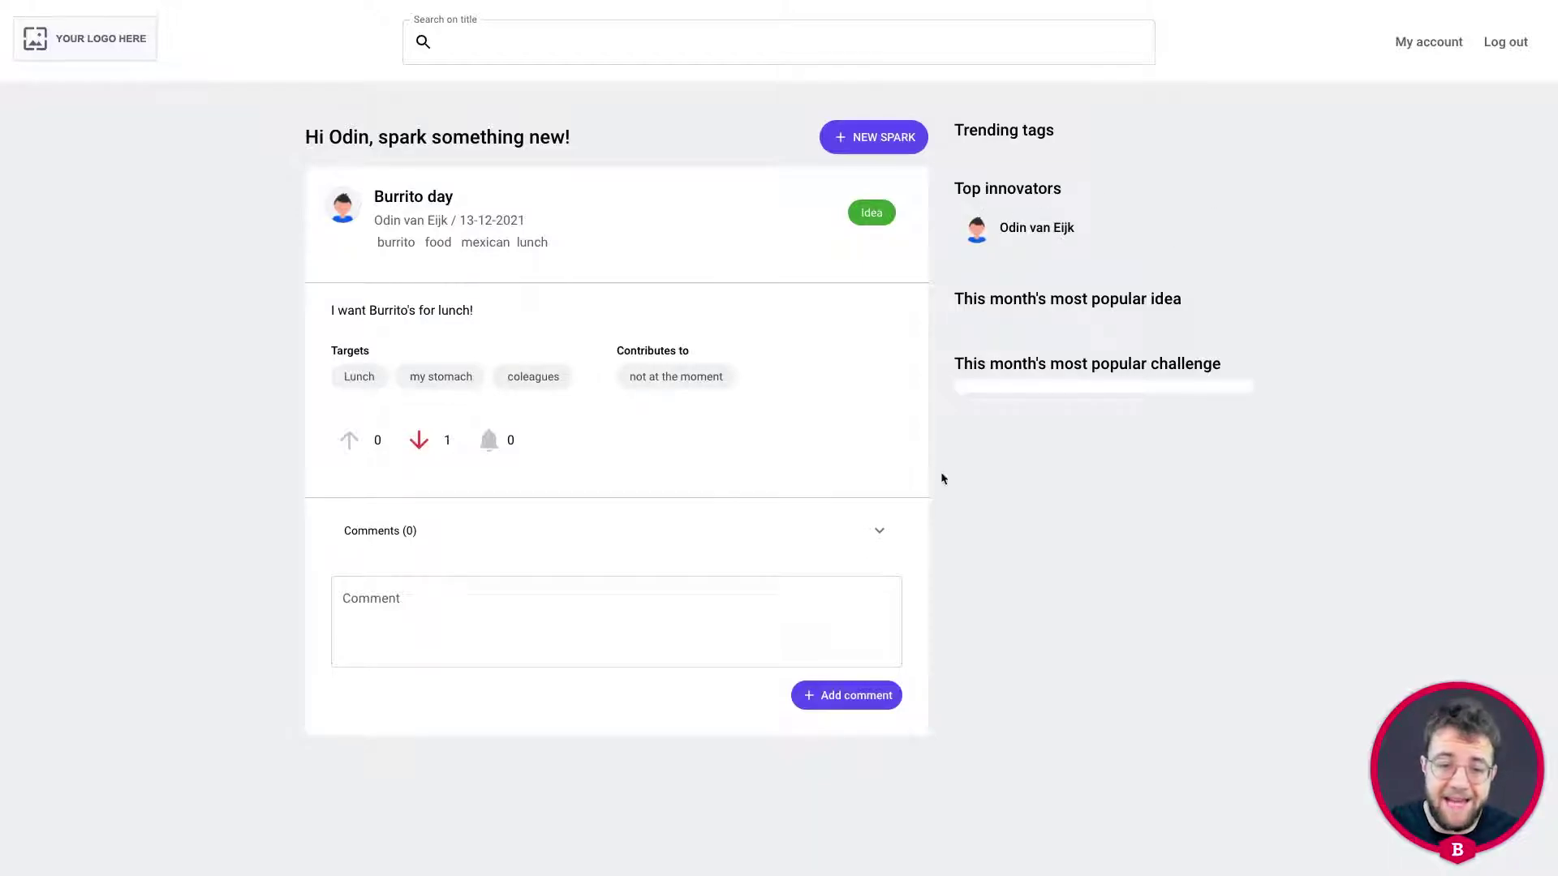
pyautogui.click(549, 614)
pyautogui.write('T')
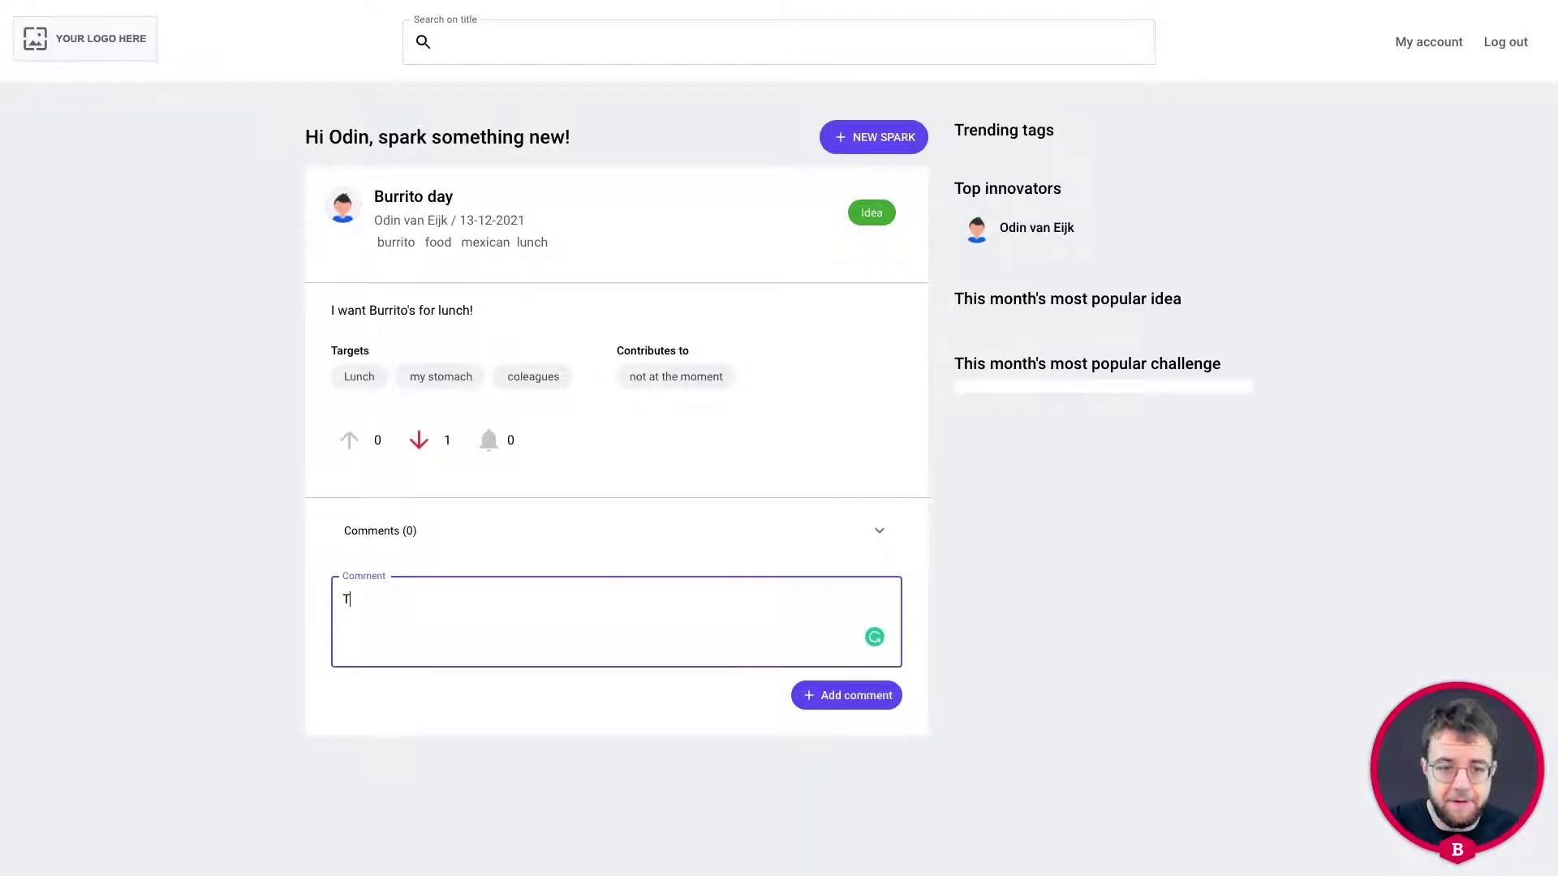
pyautogui.write('hats a great!')
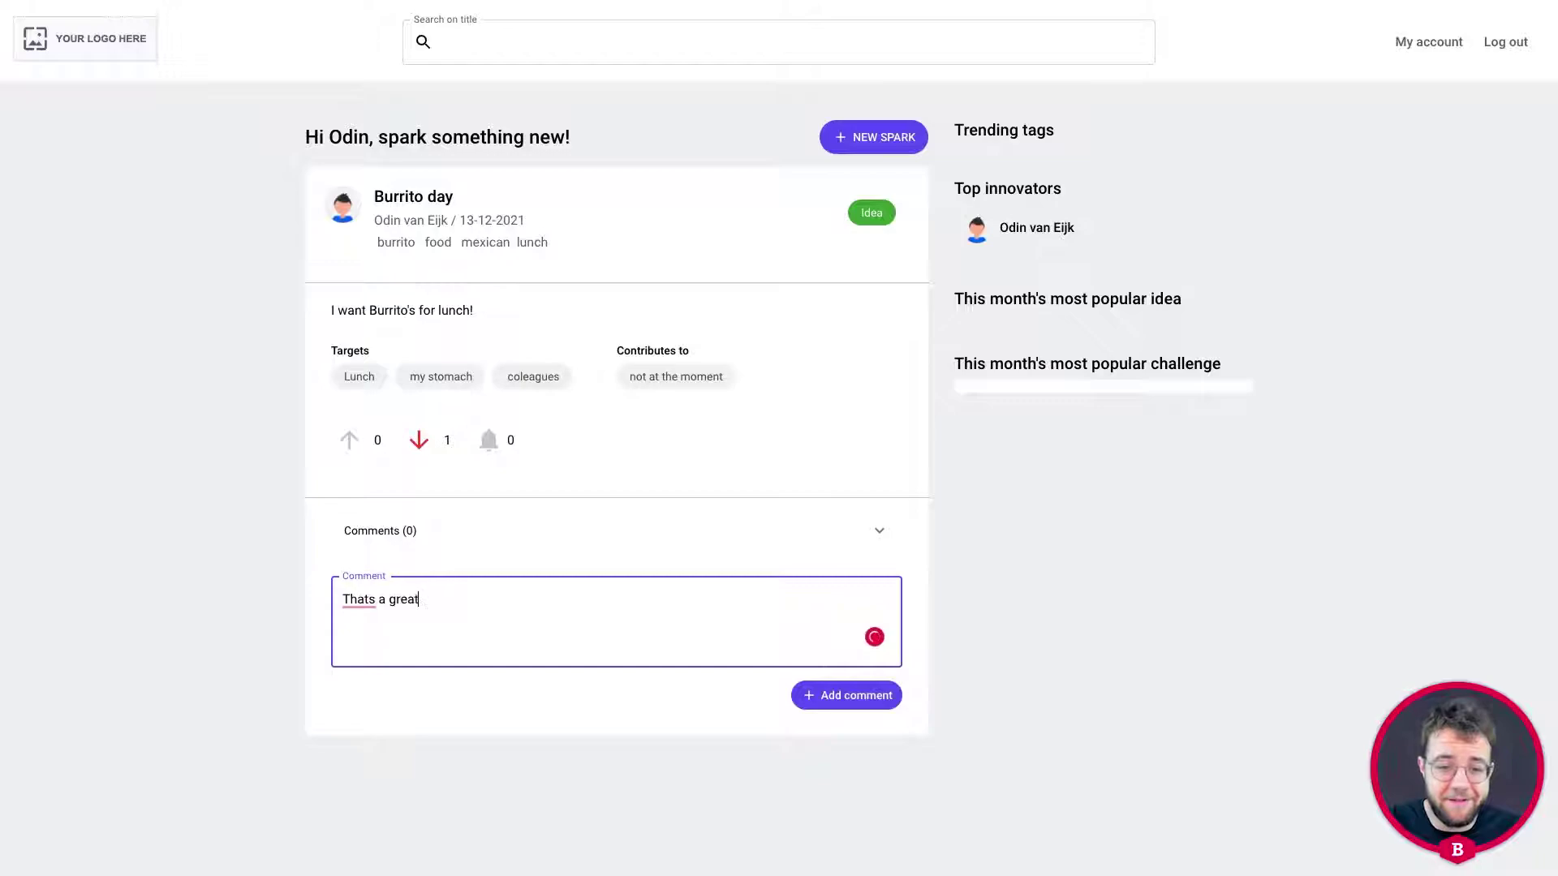
pyautogui.write('idea!')
pyautogui.click(852, 695)
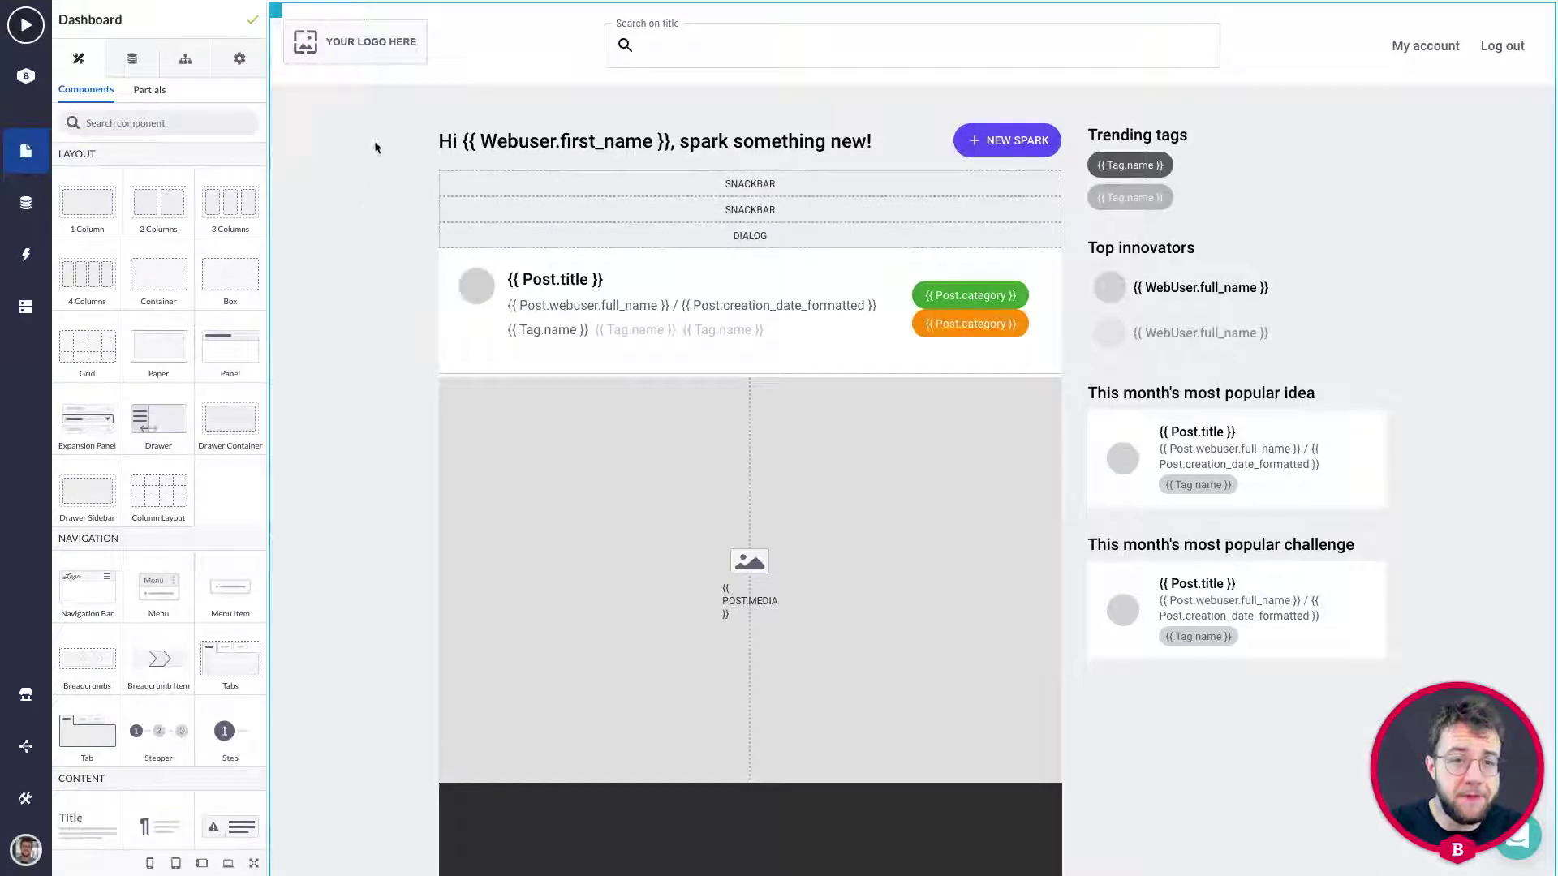
# Replace the logo placeholder's Source with the betty-blocks.jpg logo image URL.
pyautogui.click(348, 45)
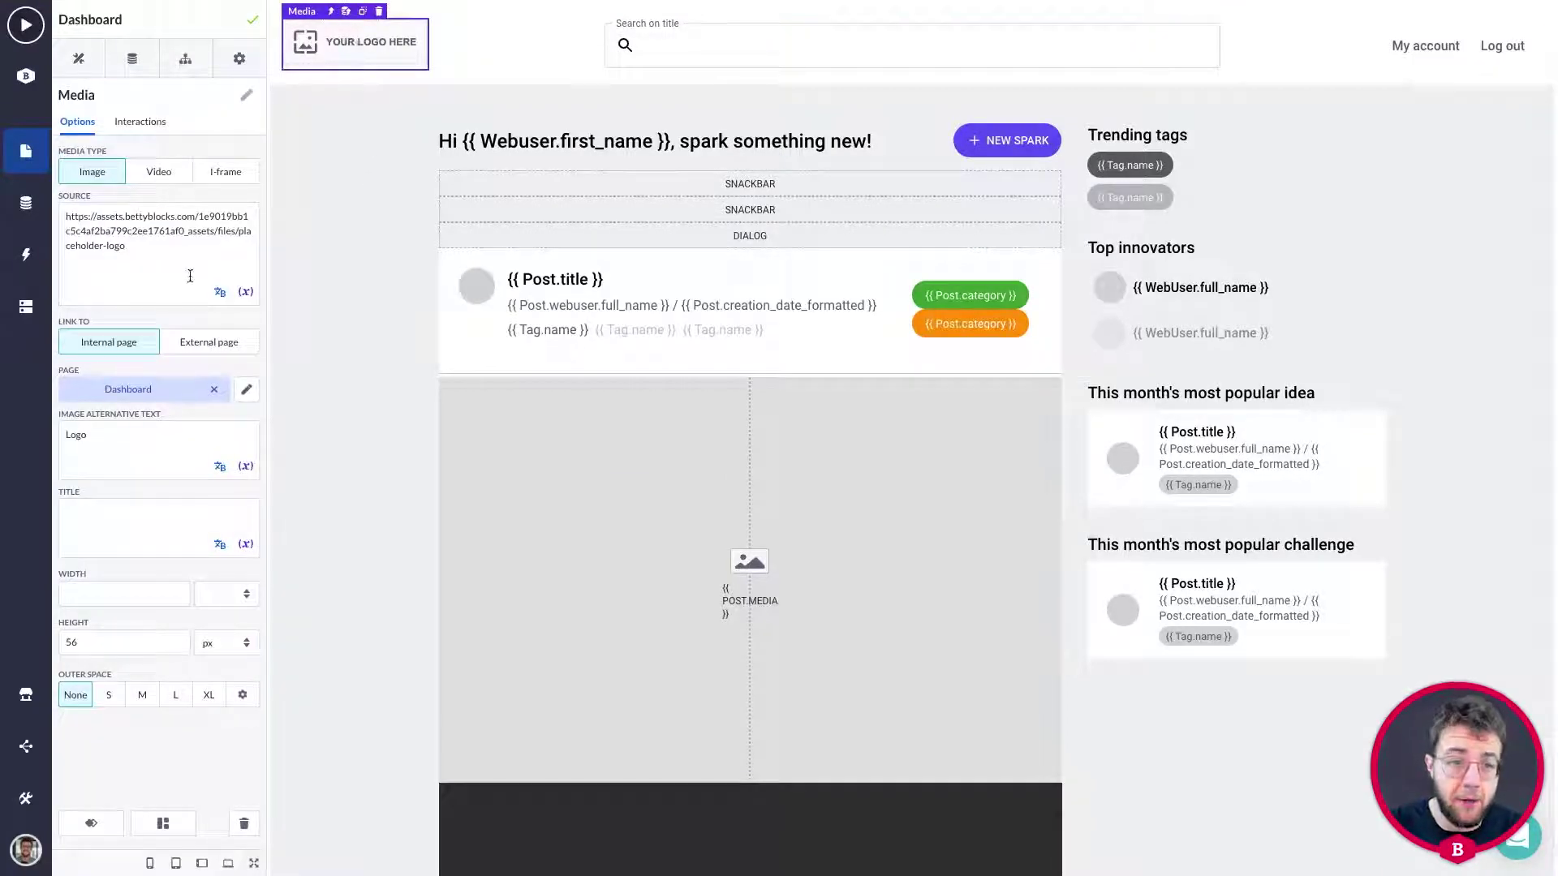
pyautogui.hotkey('ctrl', 'a')
pyautogui.hotkey('ctrl', 'v')
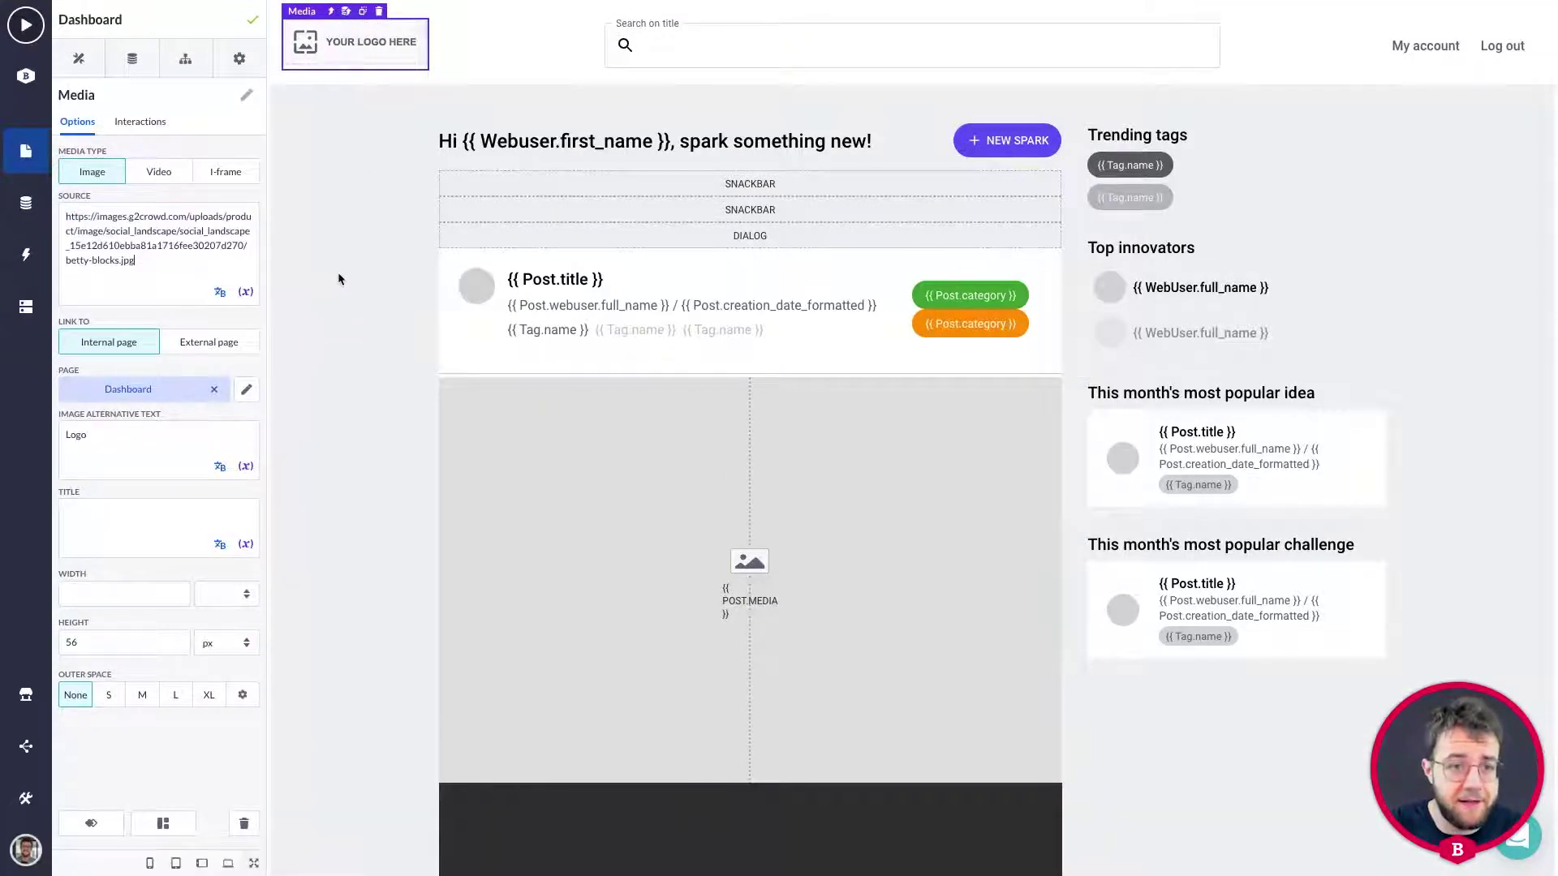
pyautogui.click(334, 255)
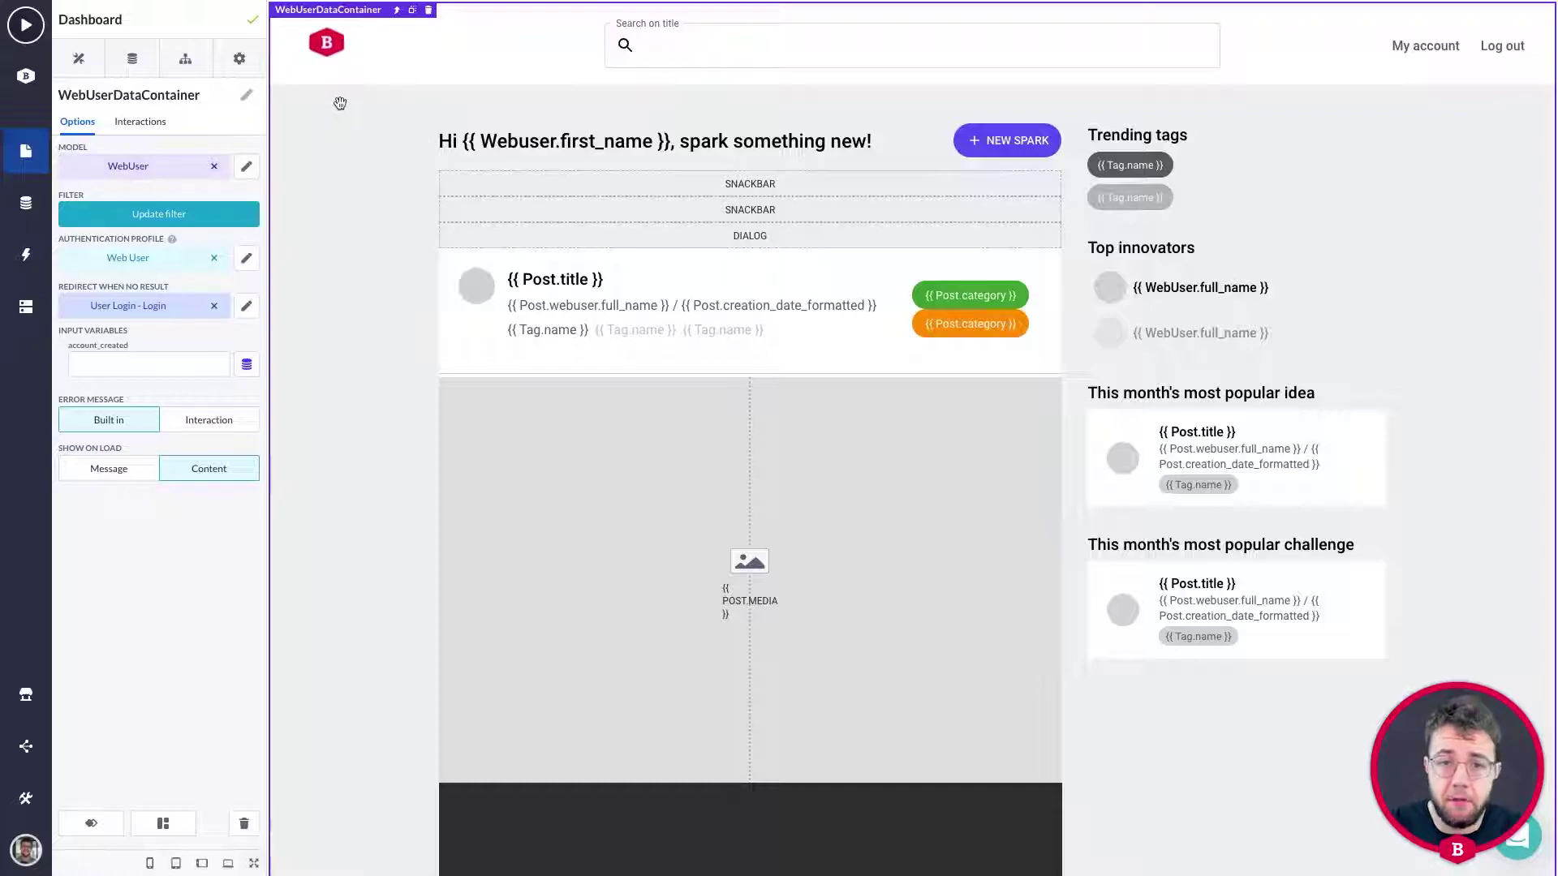
pyautogui.click(26, 798)
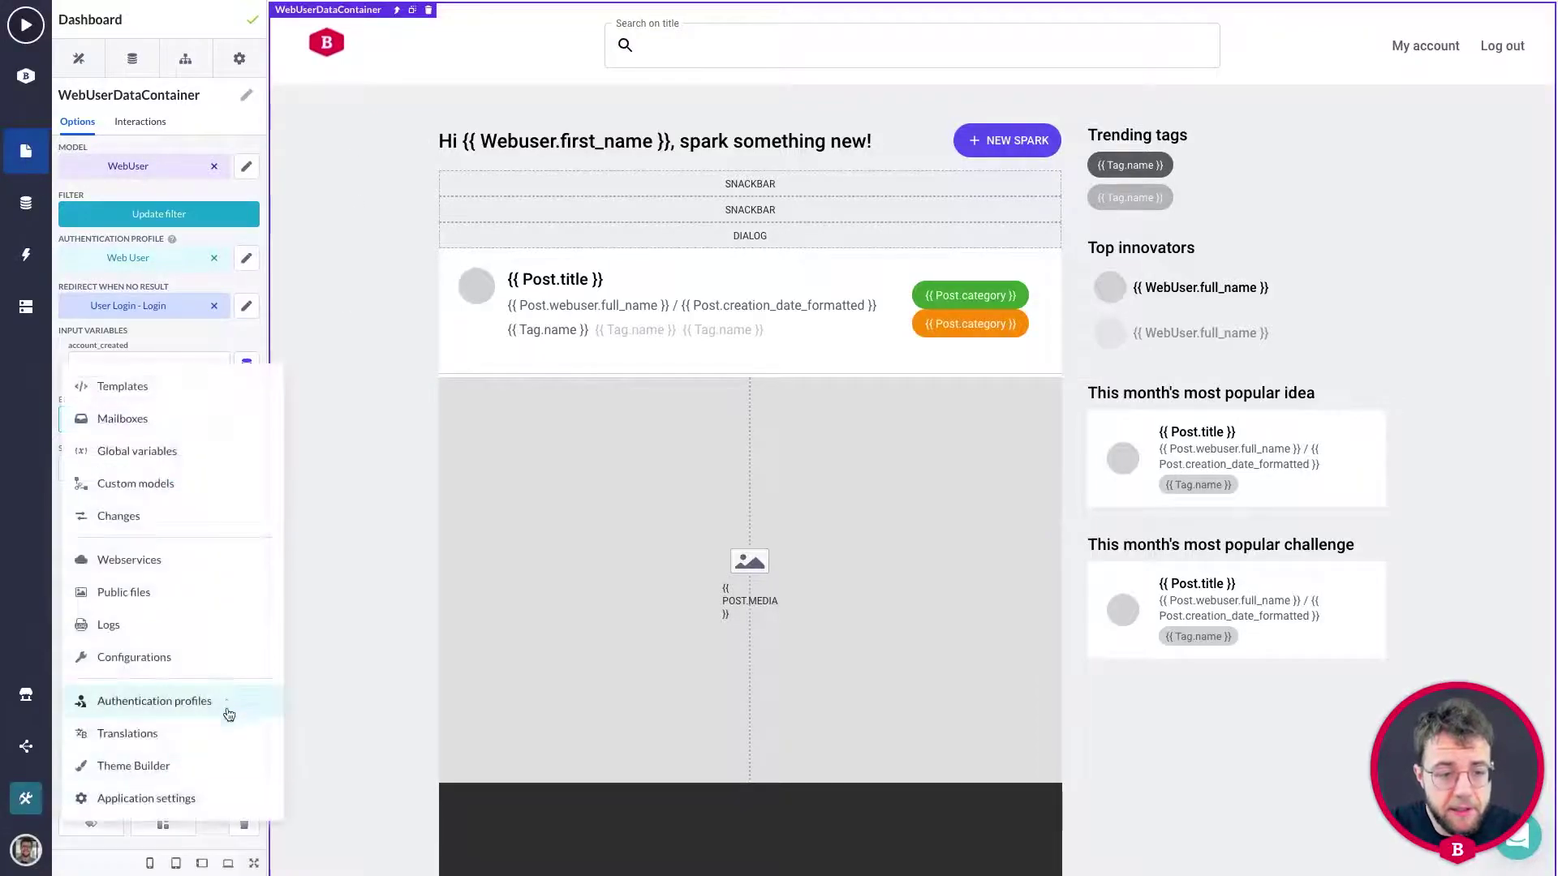
# In Theme Builder, set Accent 1 red, Accent 2 blue 5A93E7, Accent 3 green 679C1F, and save.
pyautogui.click(159, 767)
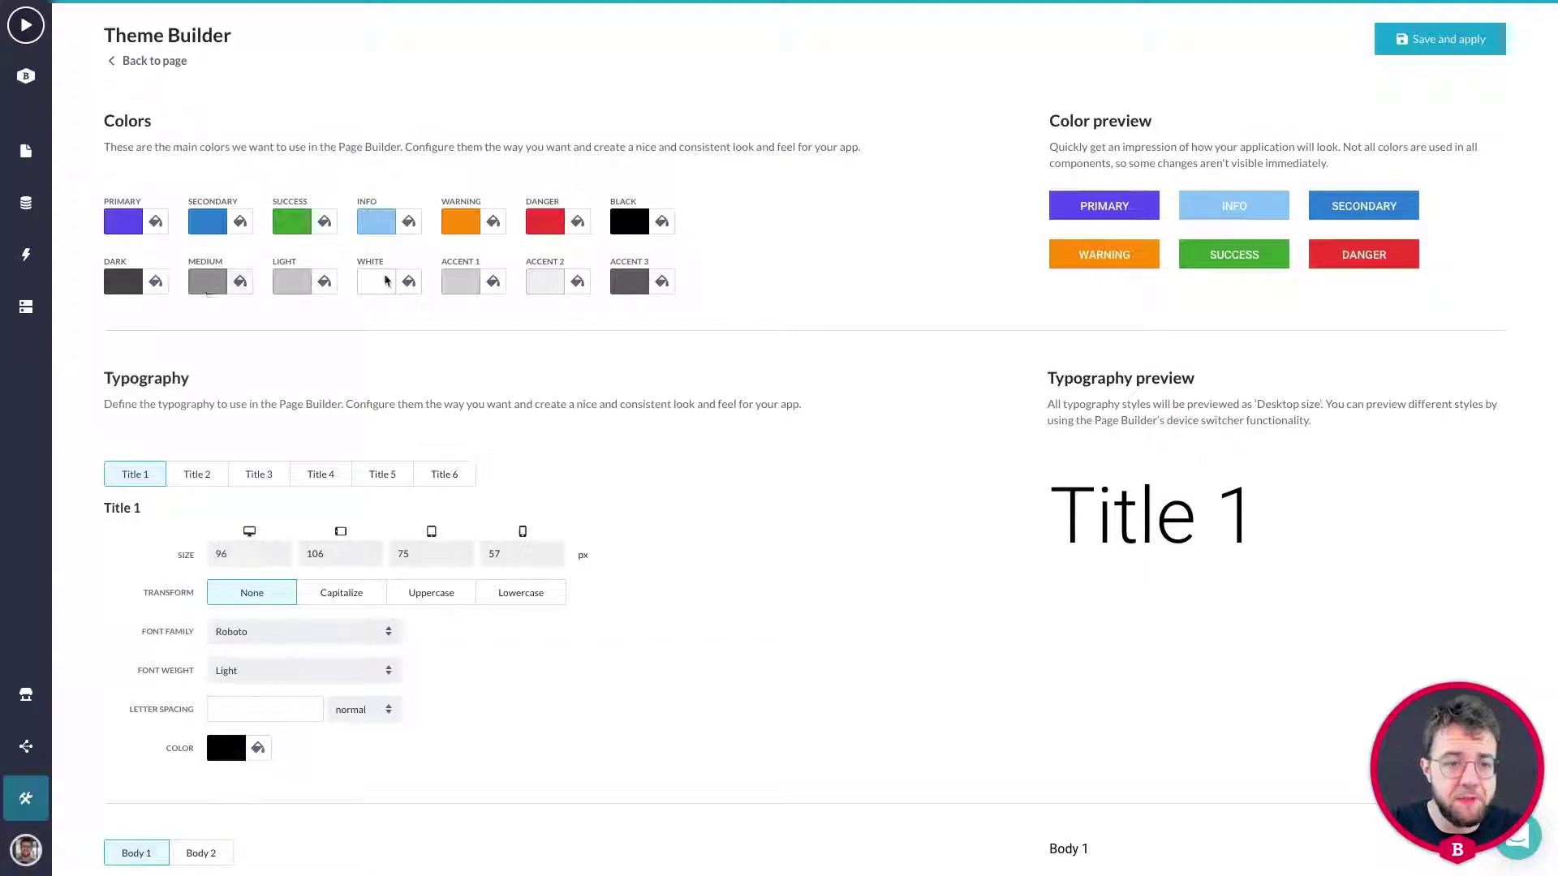
pyautogui.click(458, 287)
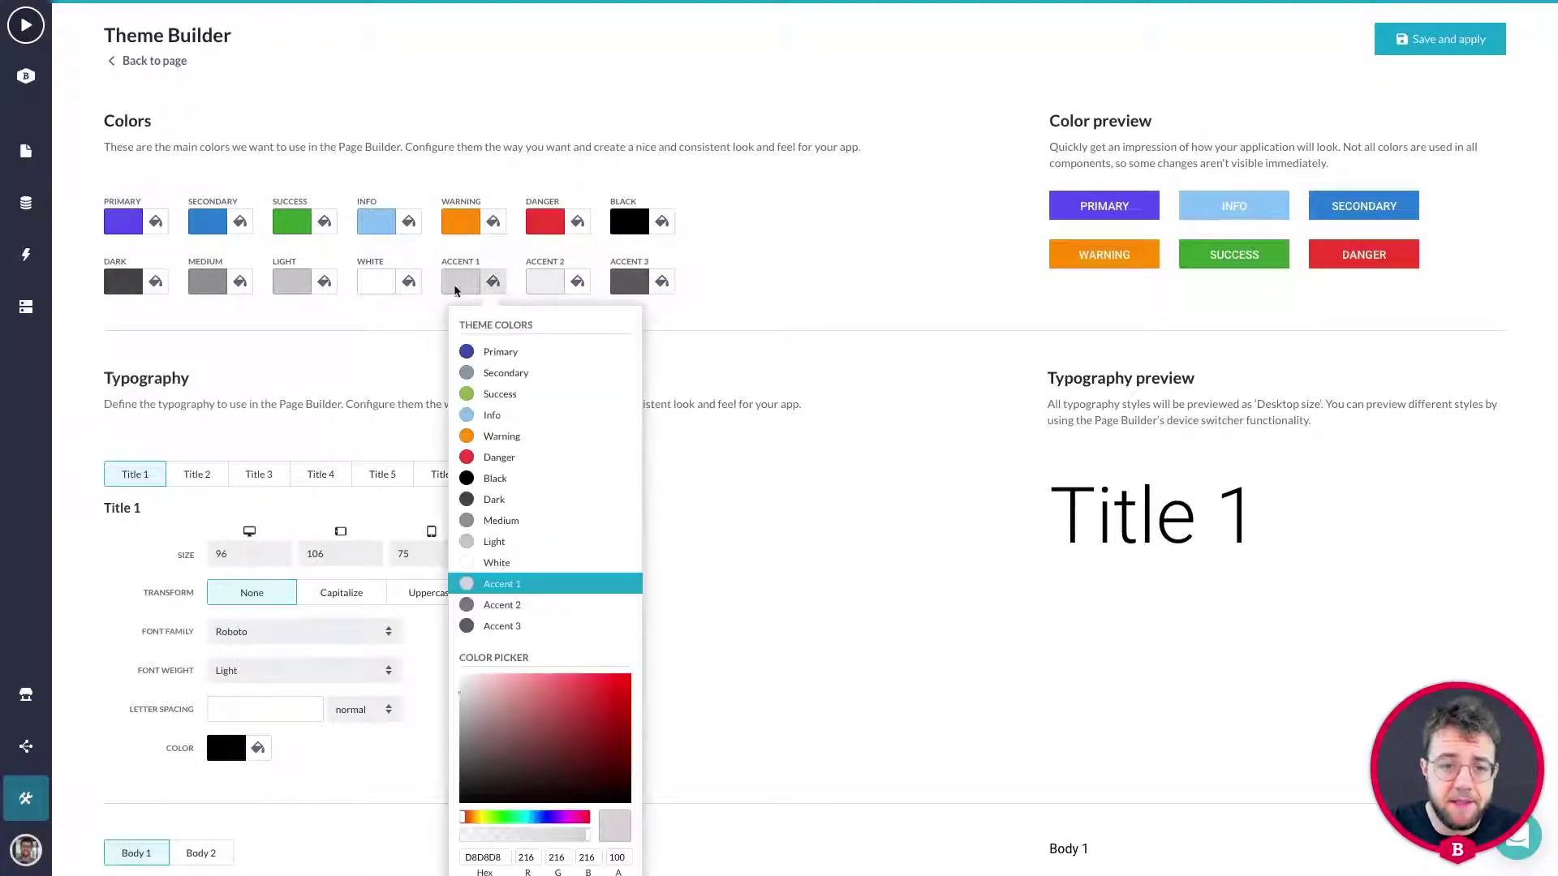
pyautogui.click(580, 698)
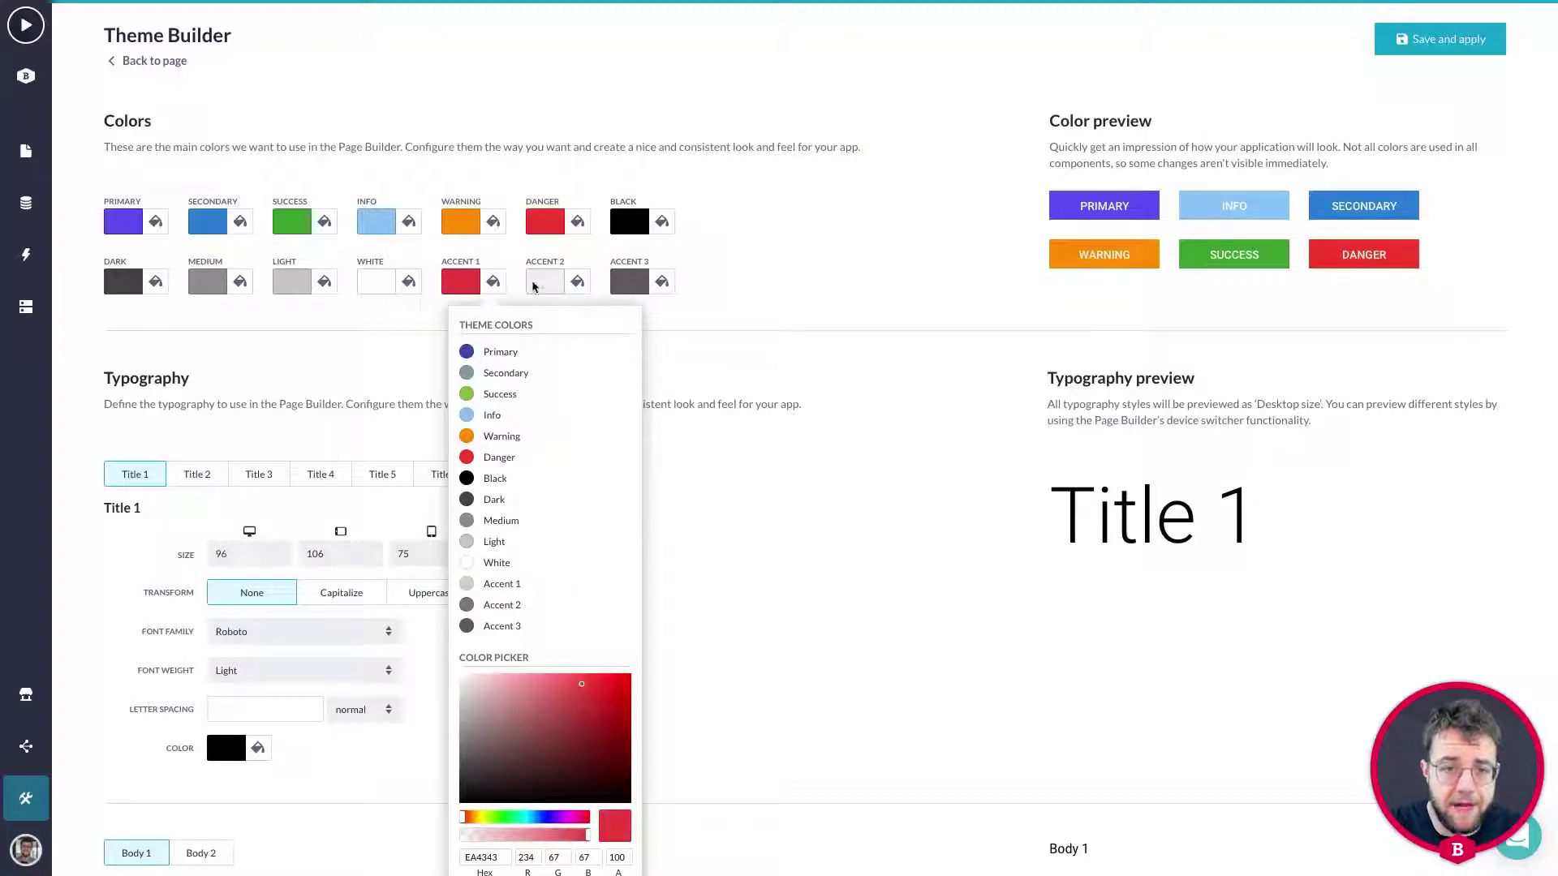
pyautogui.click(546, 287)
pyautogui.click(649, 697)
pyautogui.click(632, 281)
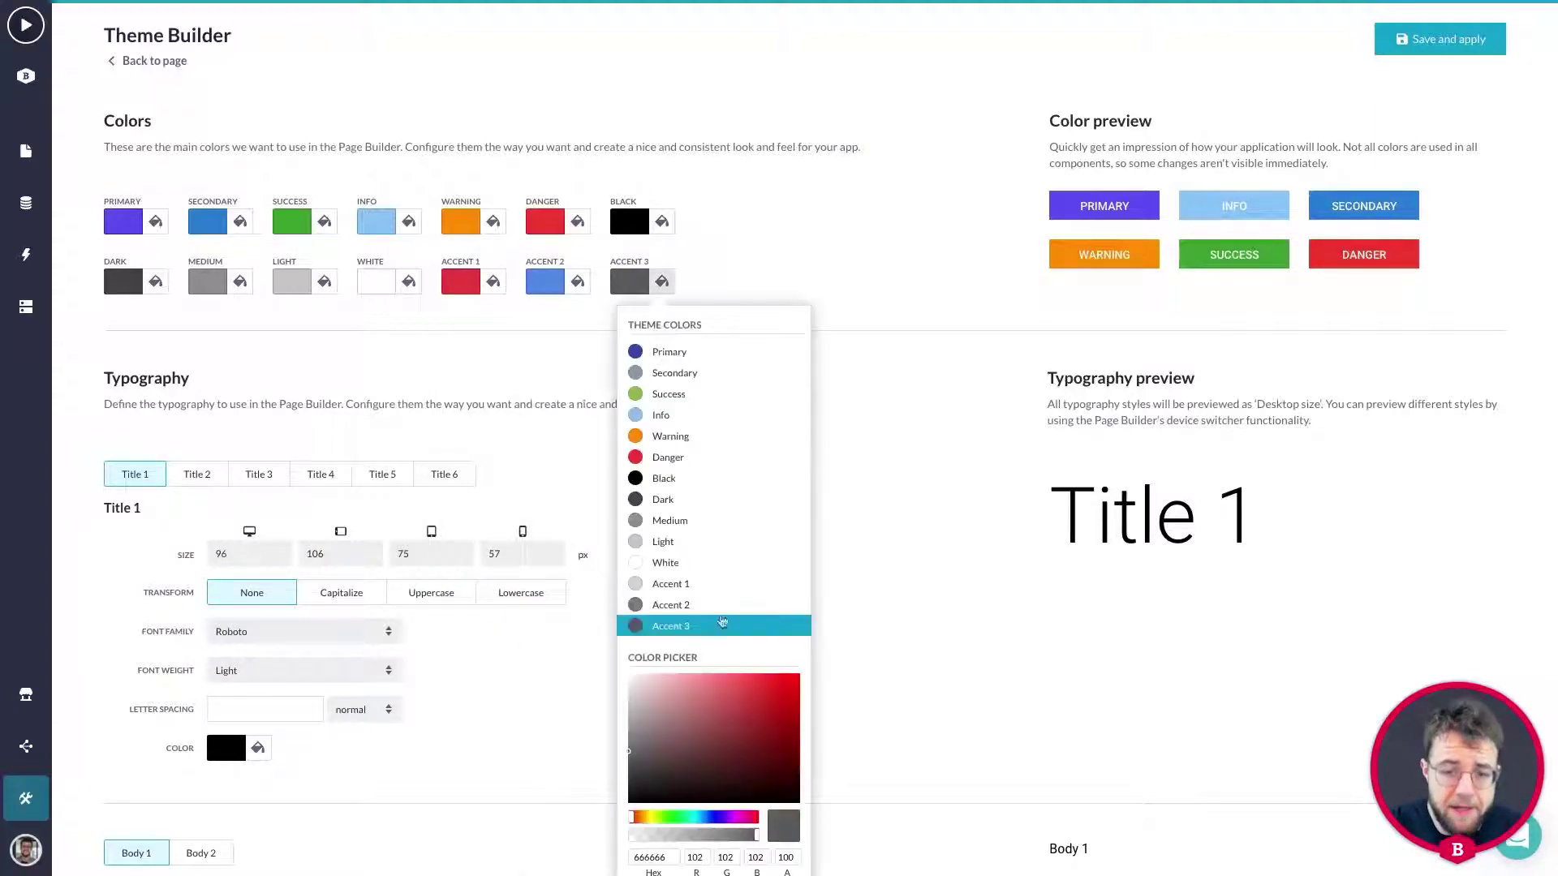
pyautogui.click(662, 817)
pyautogui.click(766, 724)
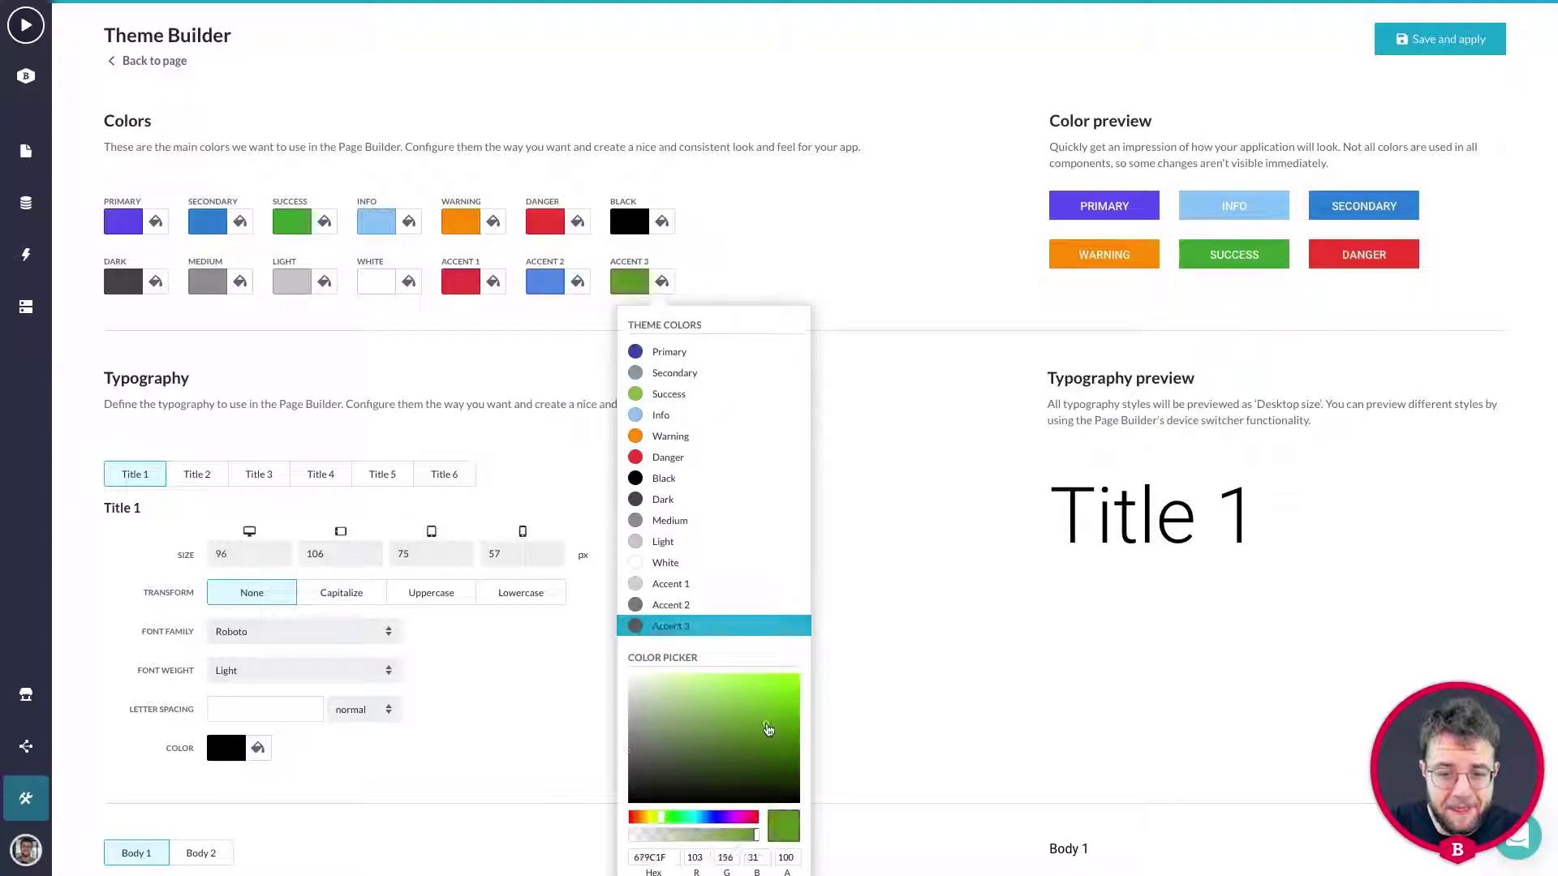
pyautogui.click(879, 664)
pyautogui.click(1442, 41)
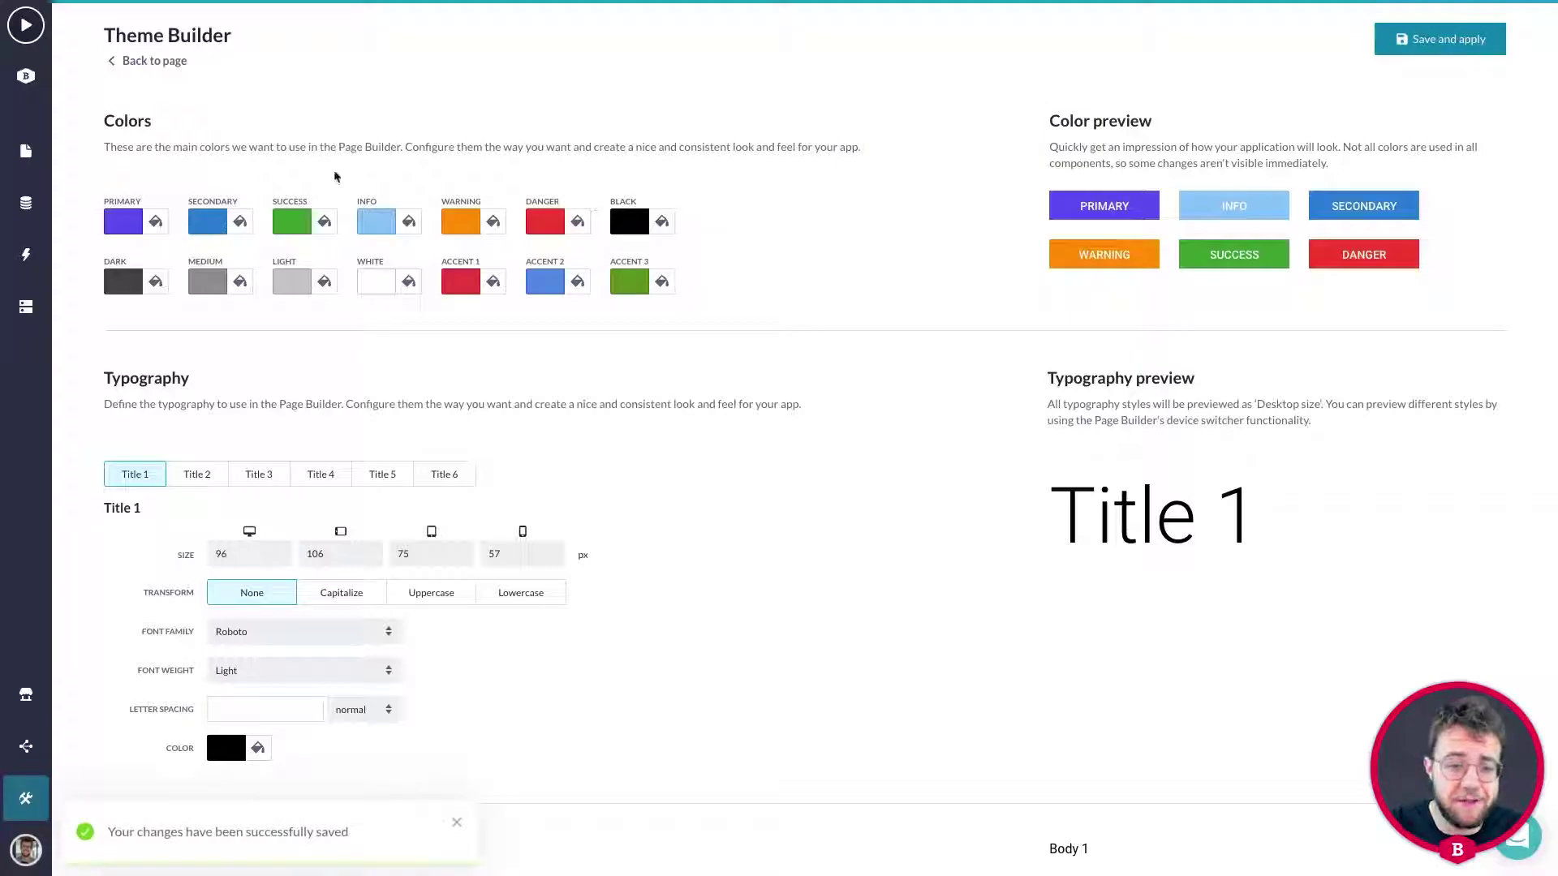
pyautogui.click(161, 59)
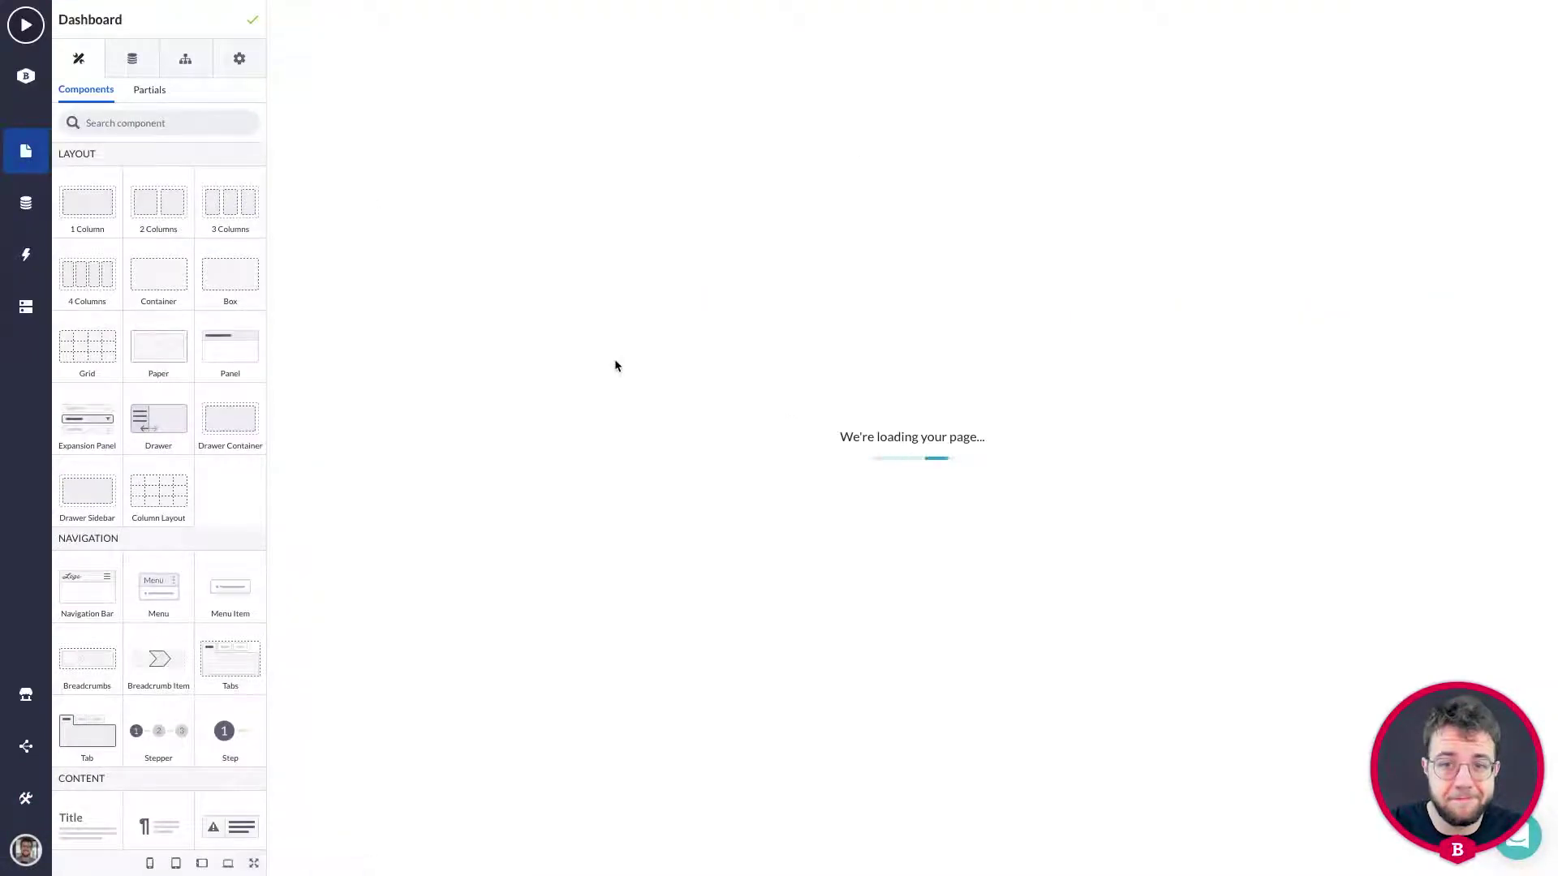
# Run the app preview again to see the new logo and theme colours.
pyautogui.scroll(-2, 604, 354)
pyautogui.scroll(2, 480, 273)
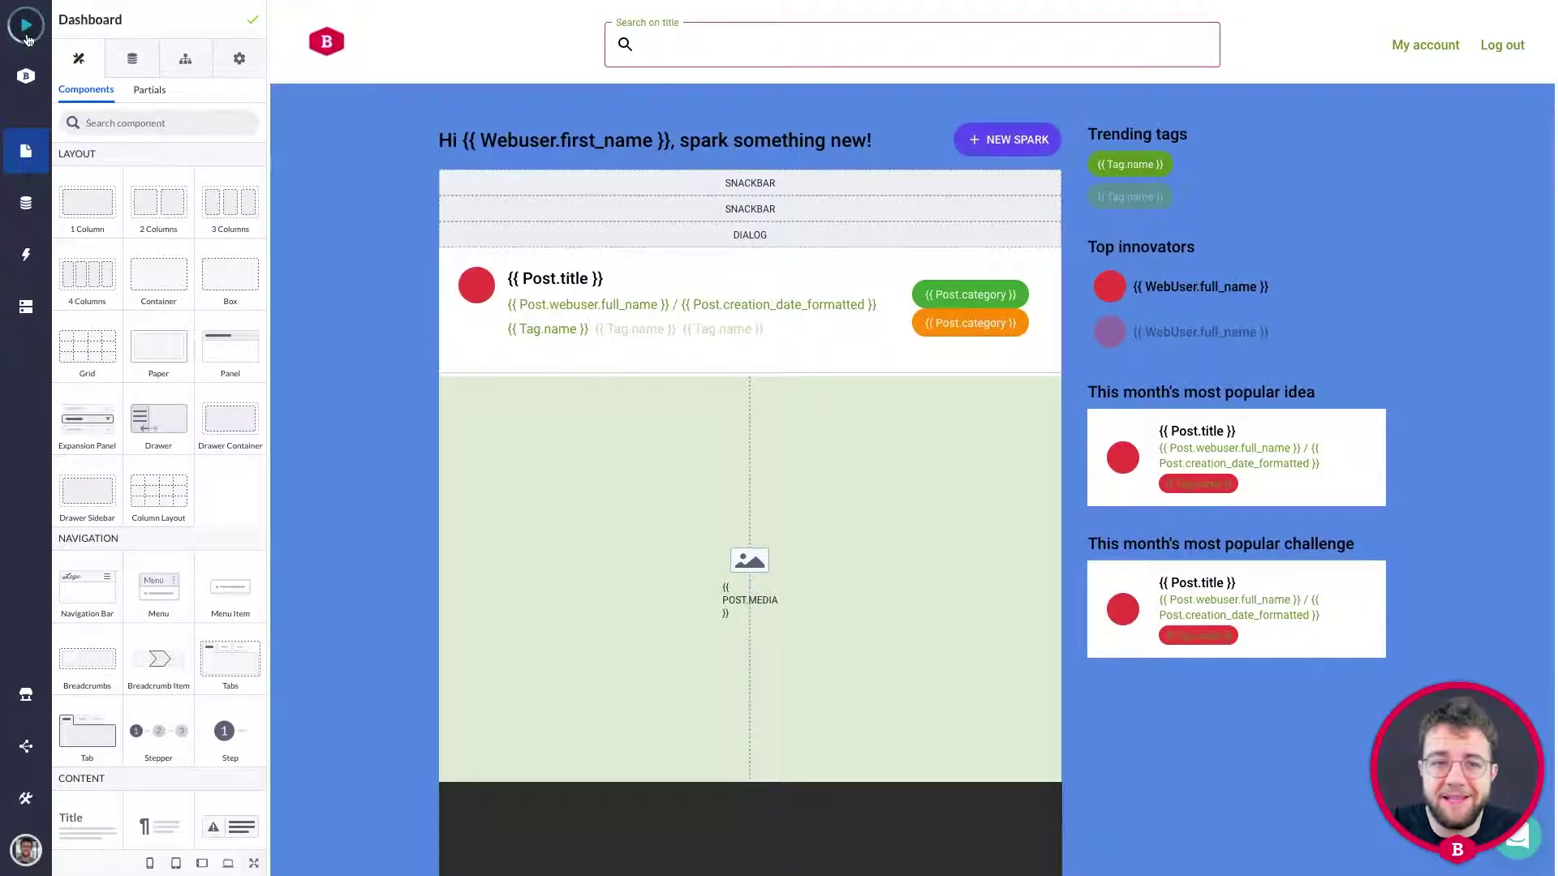
pyautogui.click(27, 33)
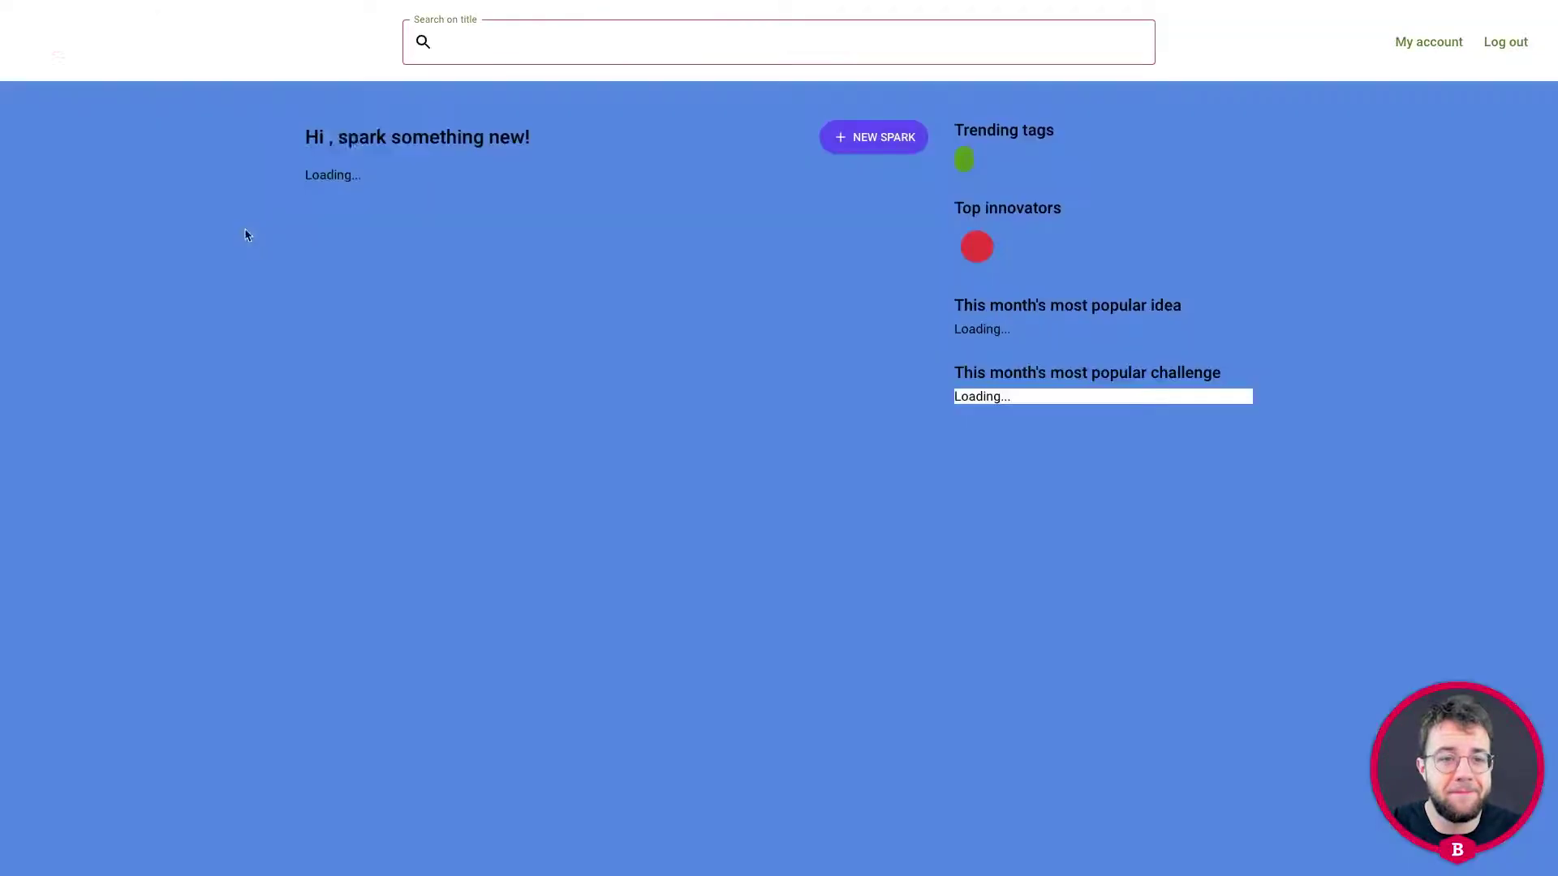